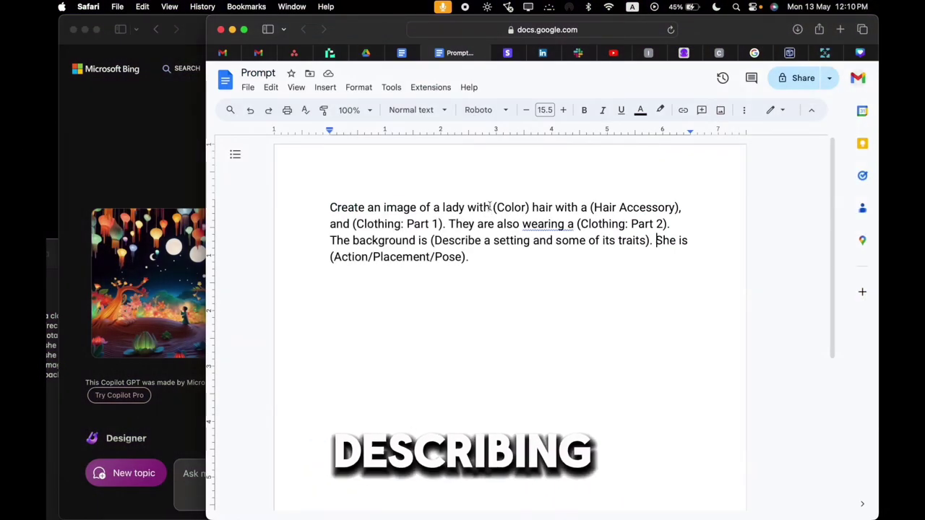
- Fill the hair and clothing blanks with a blonde messy bun, black tank top and glasses
text(b)
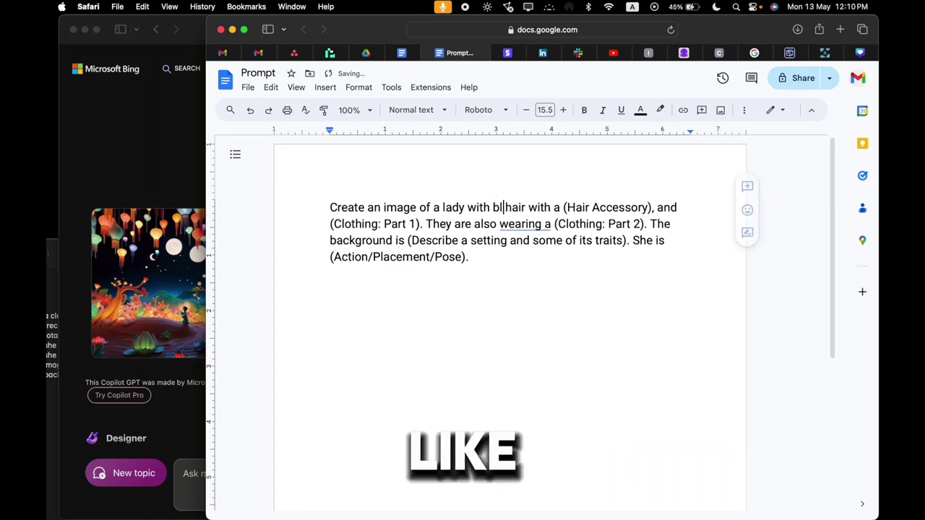
text(londe hair with a )
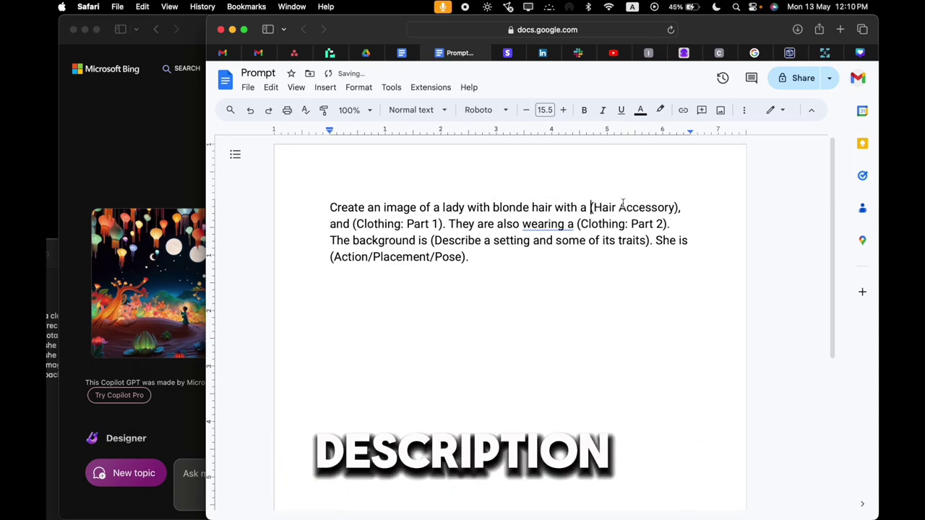
text(mes)
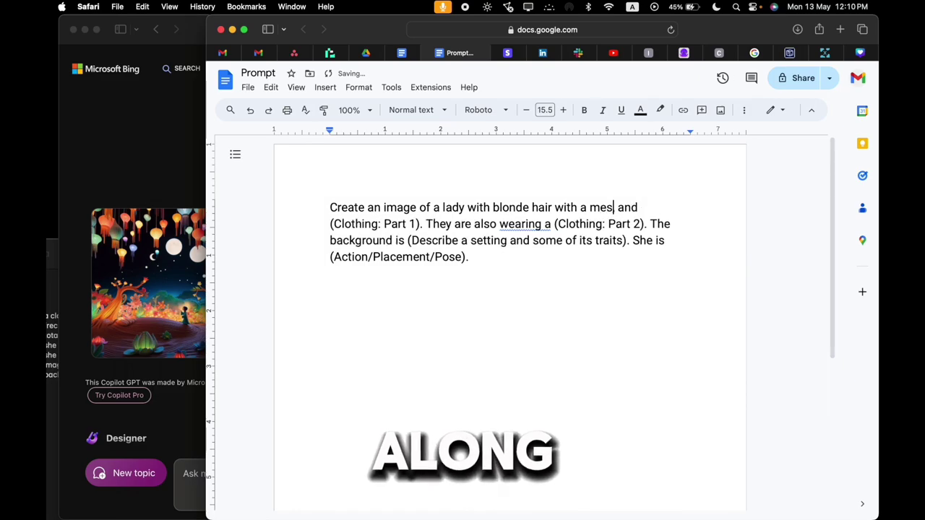
text(sy bun,)
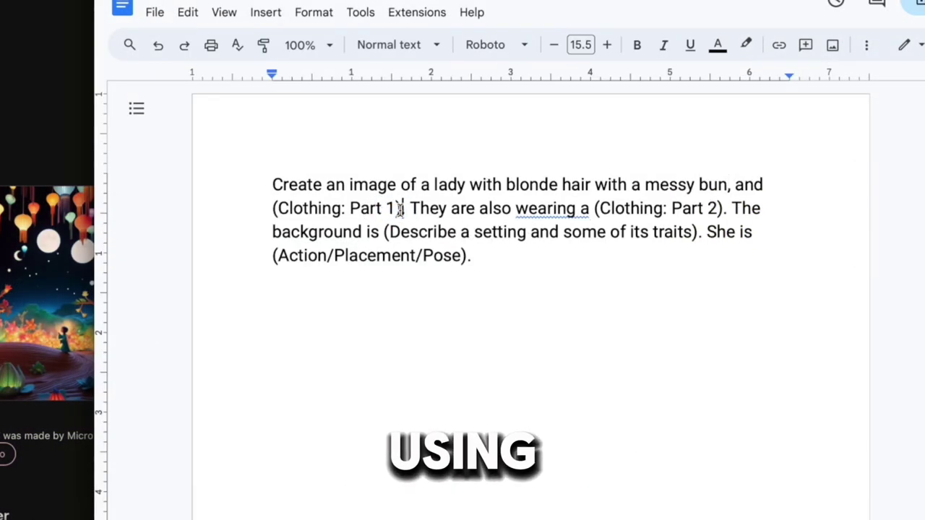
drag(402, 208, 273, 208)
text(blac)
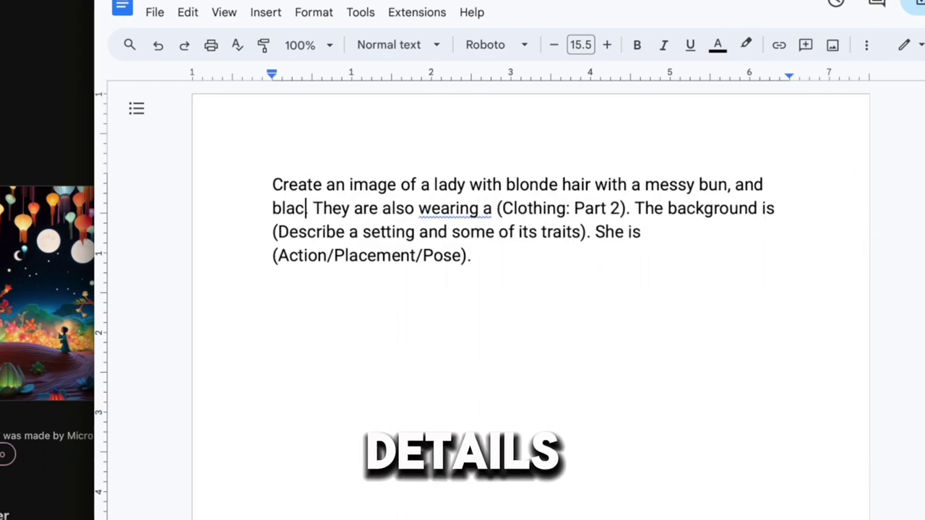
text(k tan)
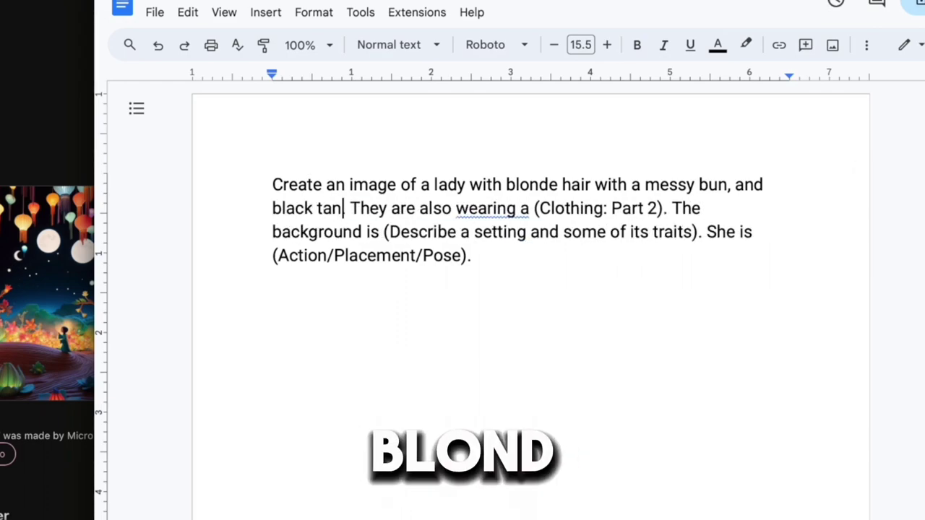
text(ktop.)
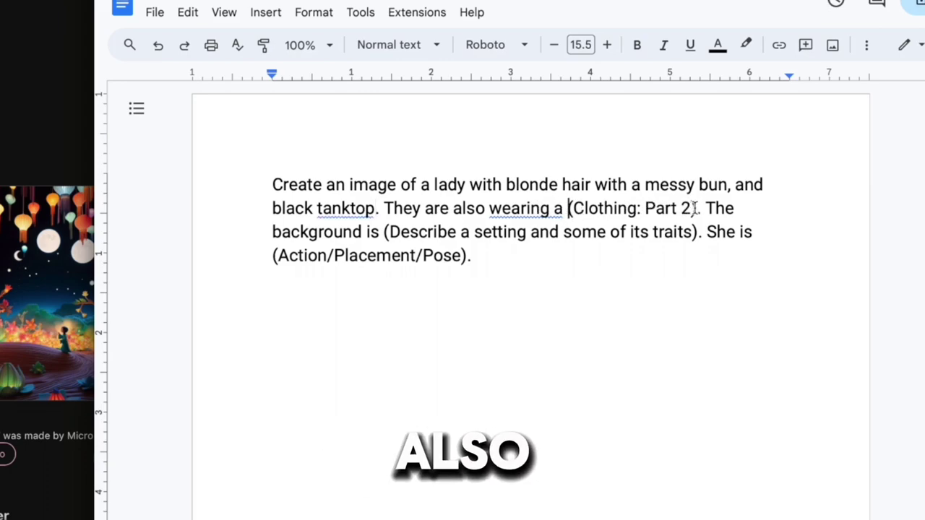
drag(696, 208, 568, 208)
key(BackSpace)
key(BackSpace)
text(gla)
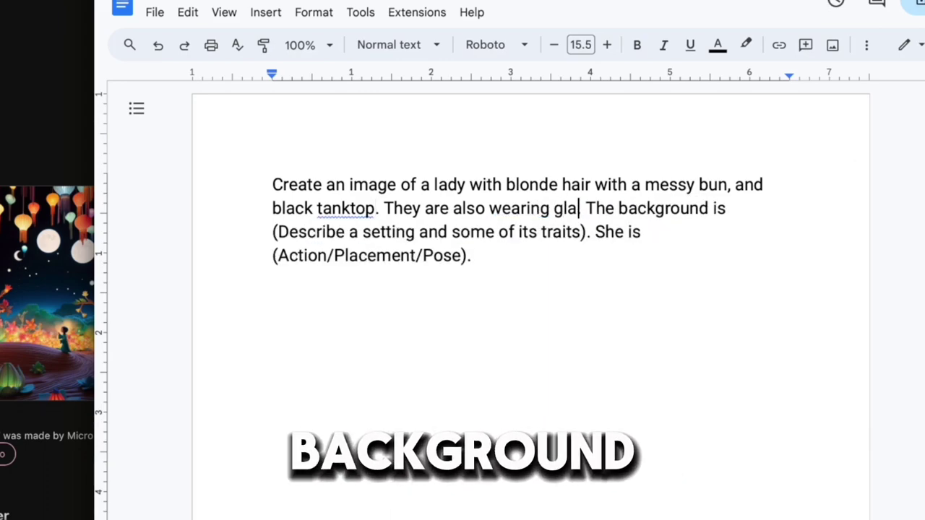
text(sses.)
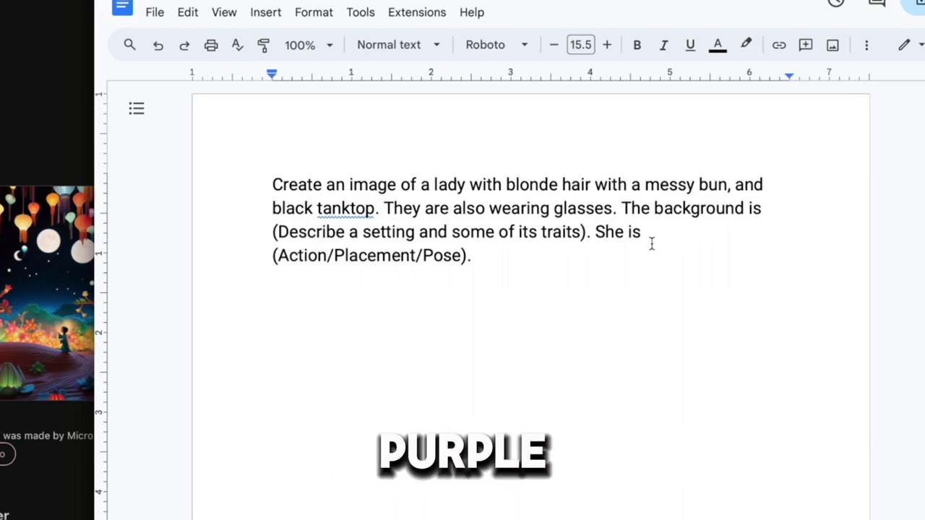
- Fill the background blank with a purple-neon YouTuber bedroom and begin the pointing-left pose
drag(588, 231, 266, 231)
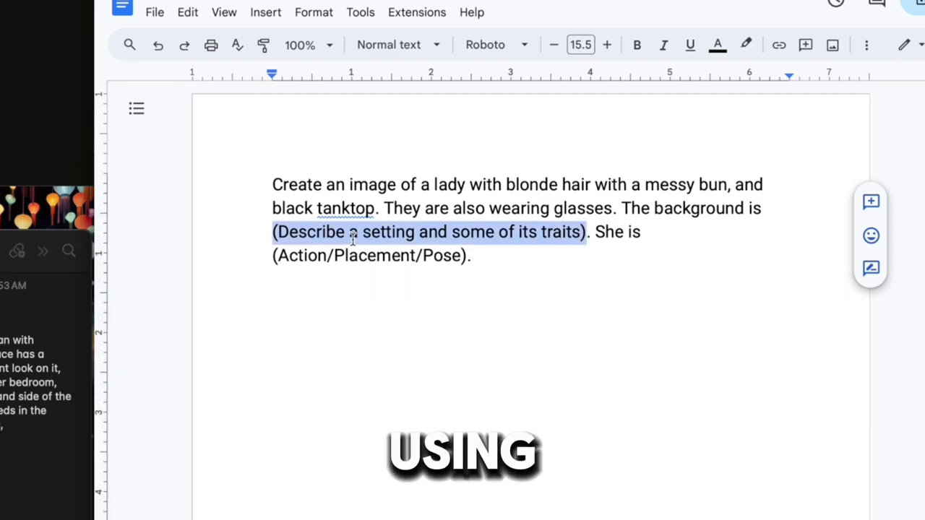
text(her Youtu)
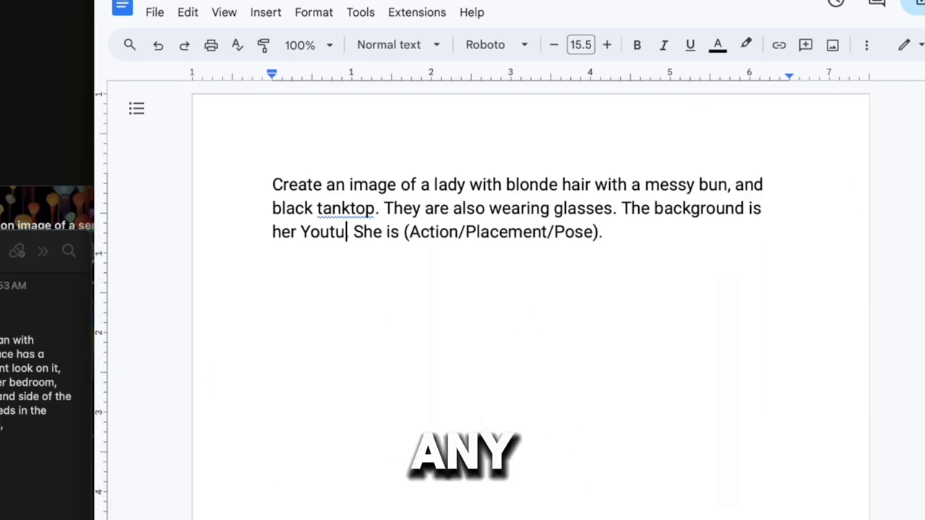
text(ber bedroom)
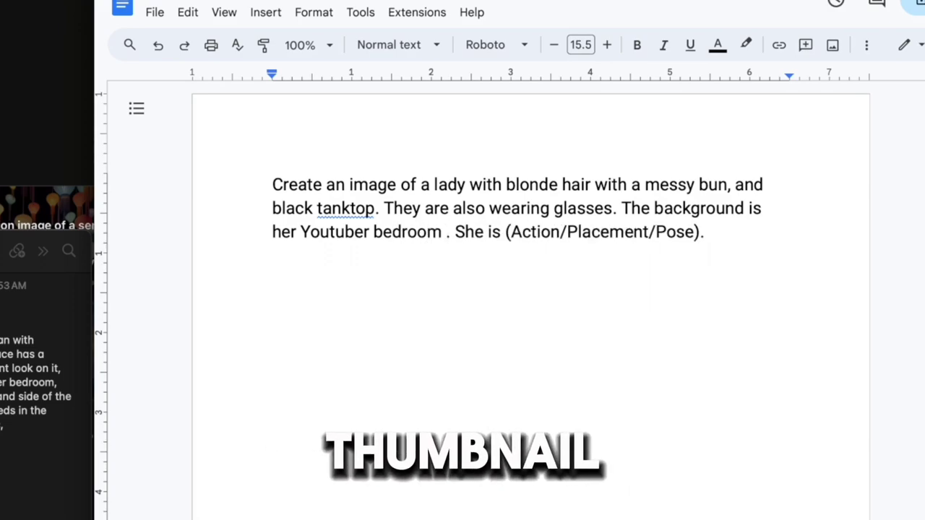
text( with purpl)
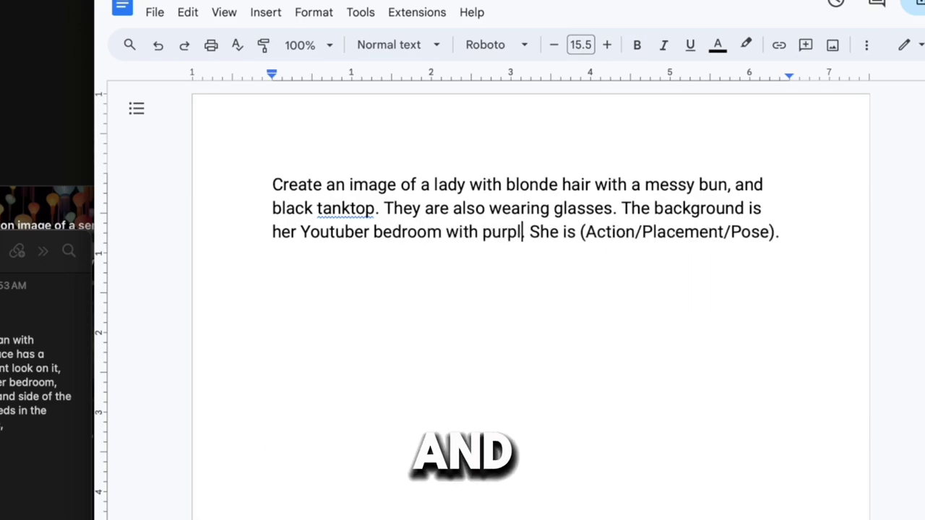
text(e neon li)
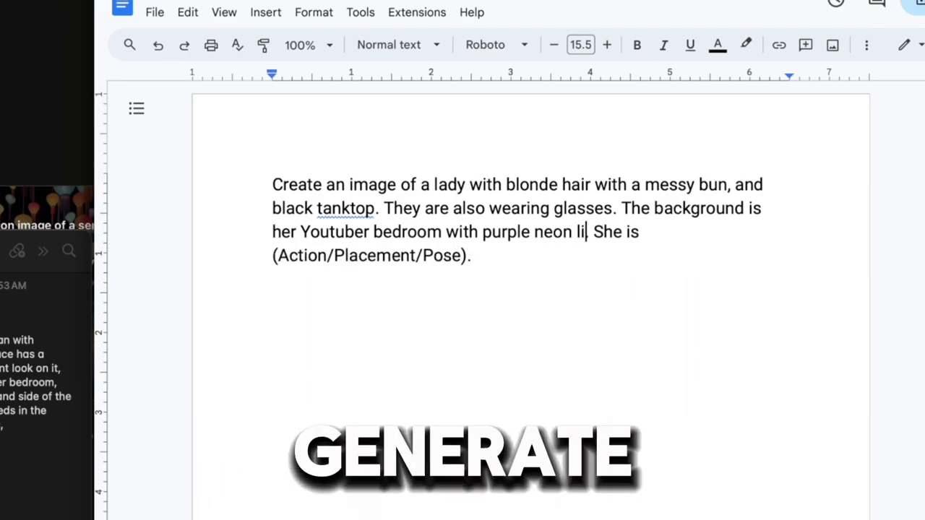
text(ghts)
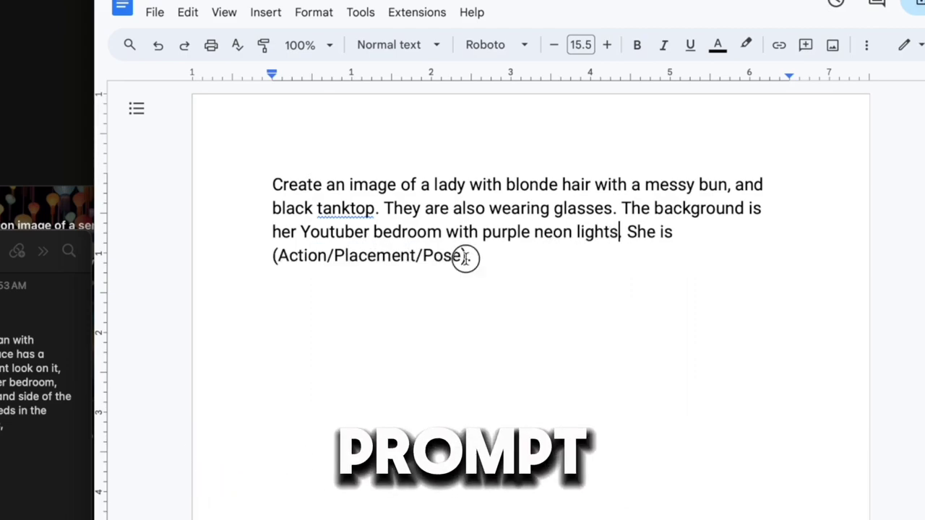
drag(467, 256, 267, 255)
text(po)
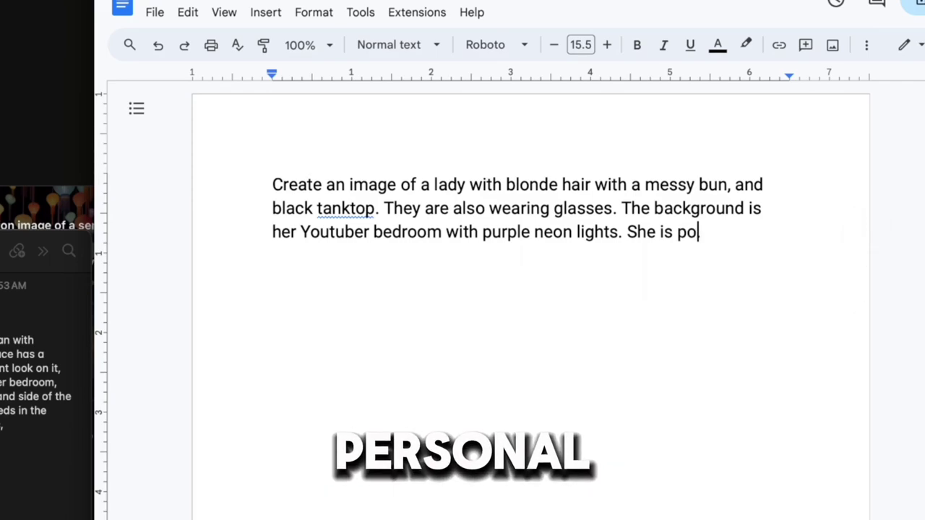
text(inting to the left with an excited expressi)
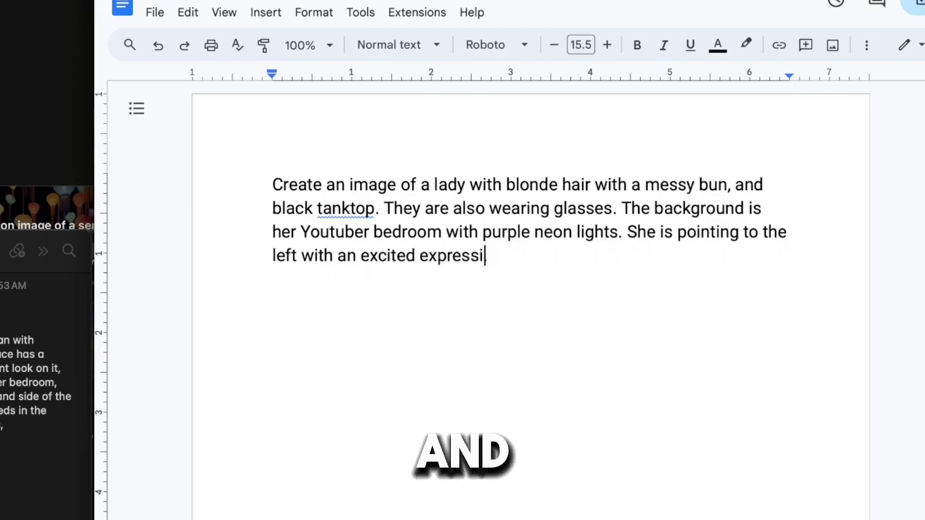
text(.)
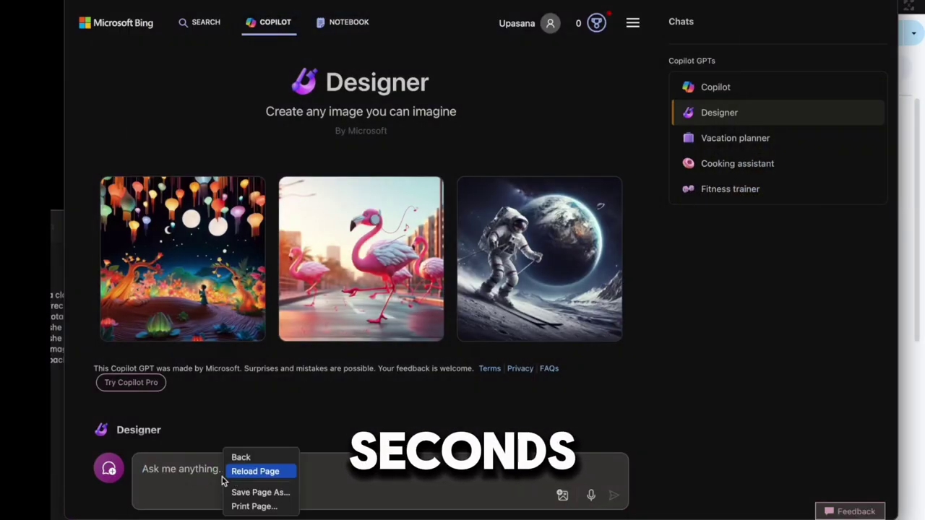
- Generate images from the pasted prompt in Copilot Designer and open the first portrait
key(ctrl+v)
key(Return)
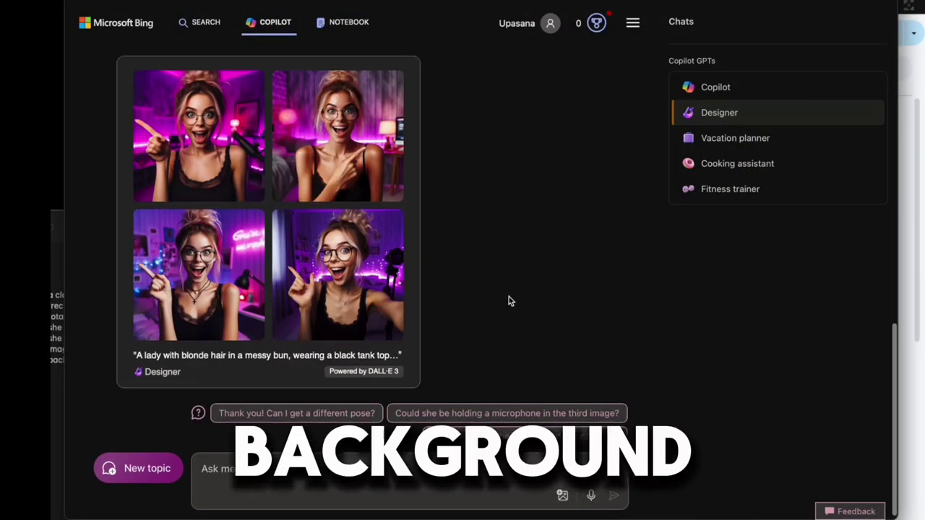
click(199, 134)
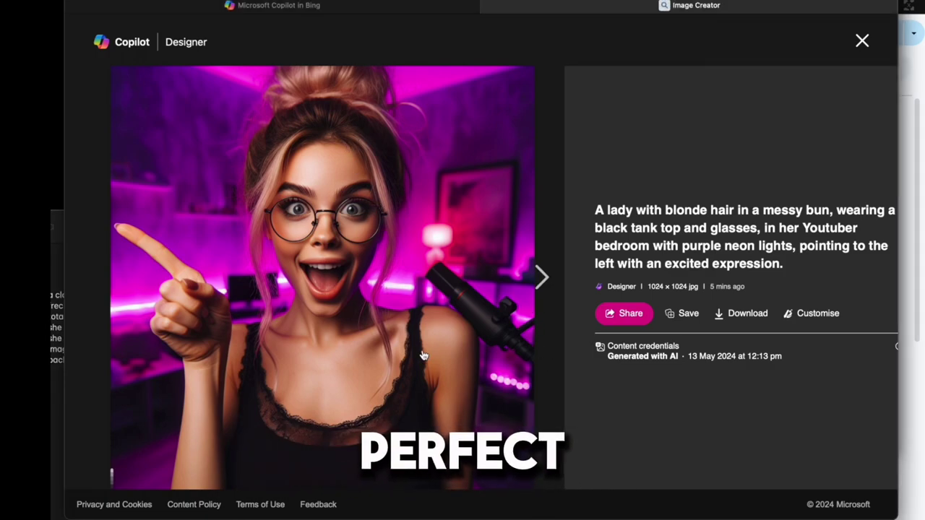
- Browse through three more generated variations of the pointing blonde YouTuber
click(538, 275)
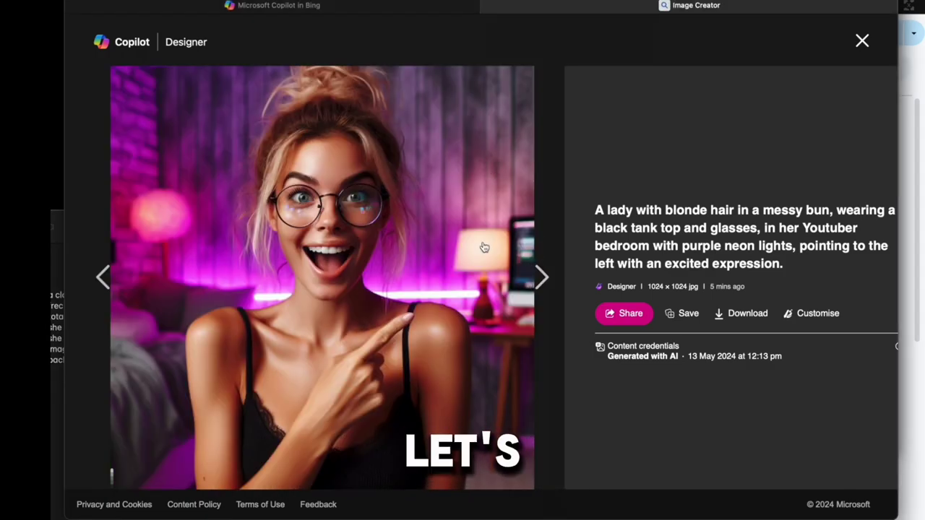
click(534, 275)
click(540, 276)
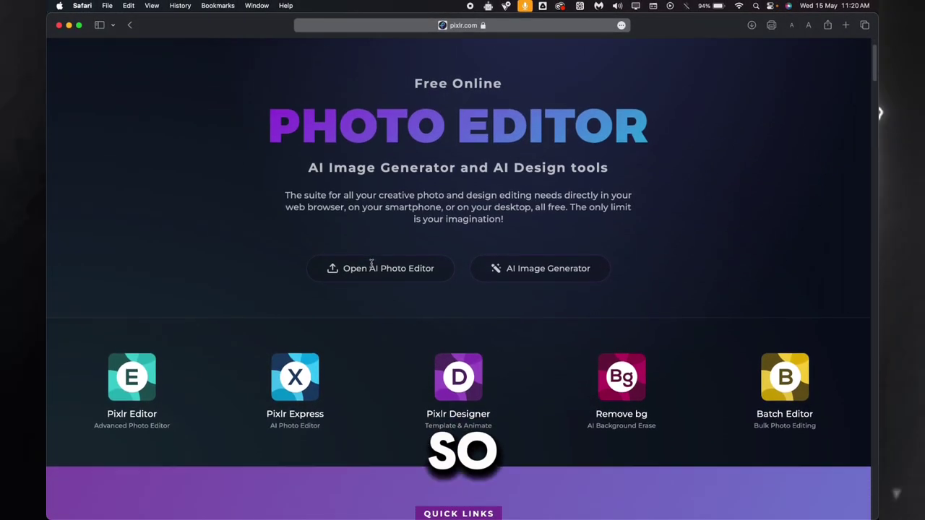
- Scroll down the pixlr.com homepage to review the tools and reach Pixlr Express
scroll(371, 265, down, 3)
scroll(371, 264, down, 3)
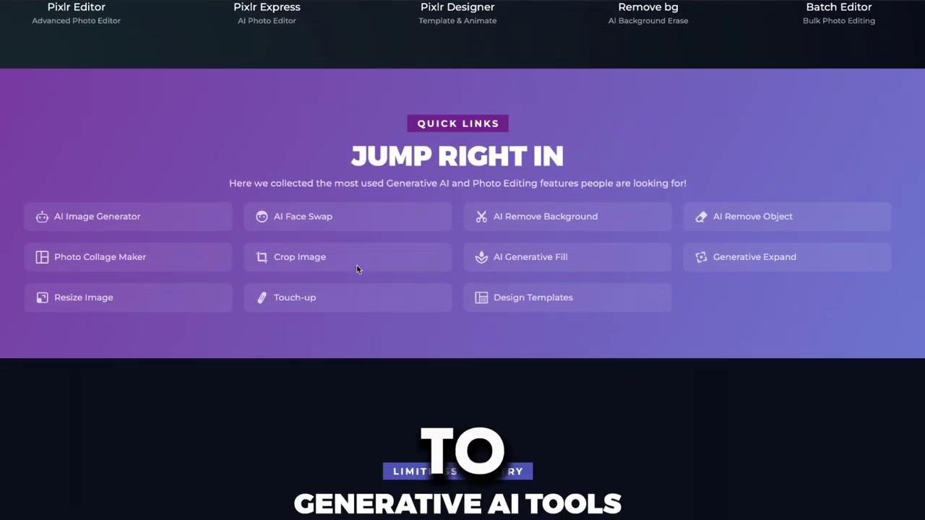
scroll(357, 269, down, 1)
scroll(356, 269, down, 3)
scroll(356, 269, down, 2)
scroll(357, 269, down, 2)
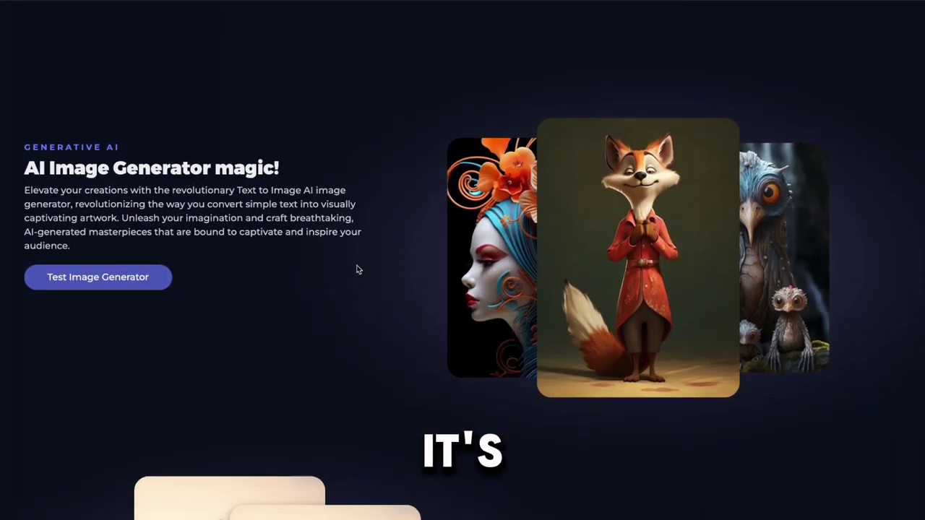
scroll(356, 269, down, 2)
scroll(356, 270, down, 2)
scroll(356, 270, down, 2)
scroll(356, 270, down, 2)
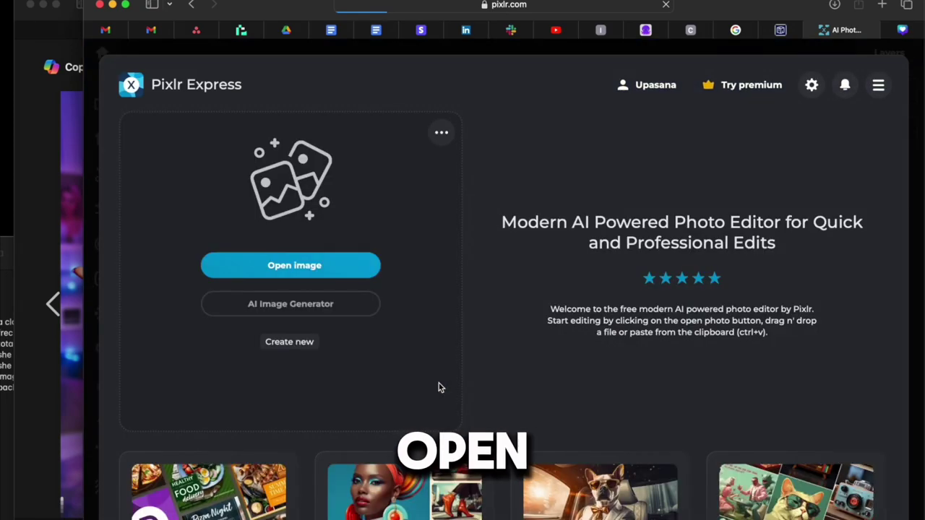
- Upload the downloaded portrait jpg from the Downloads folder into Pixlr Express
click(345, 266)
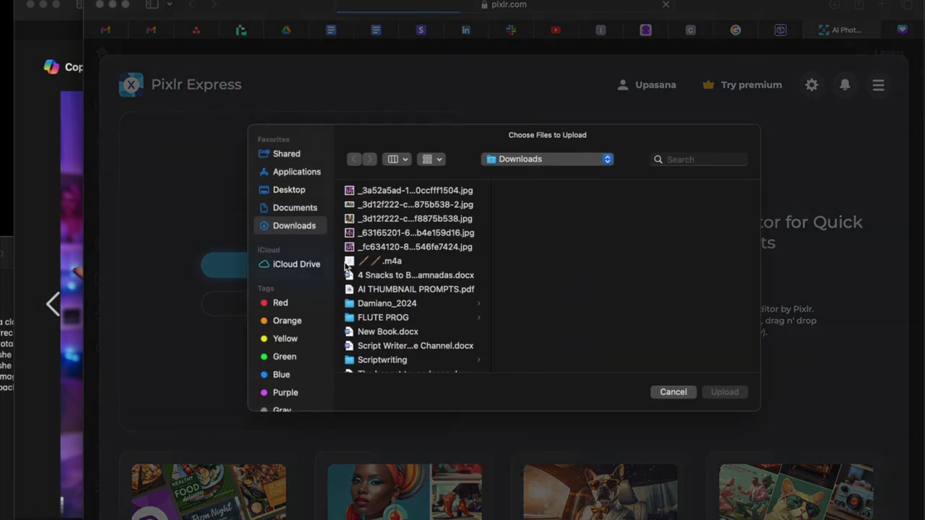
click(390, 191)
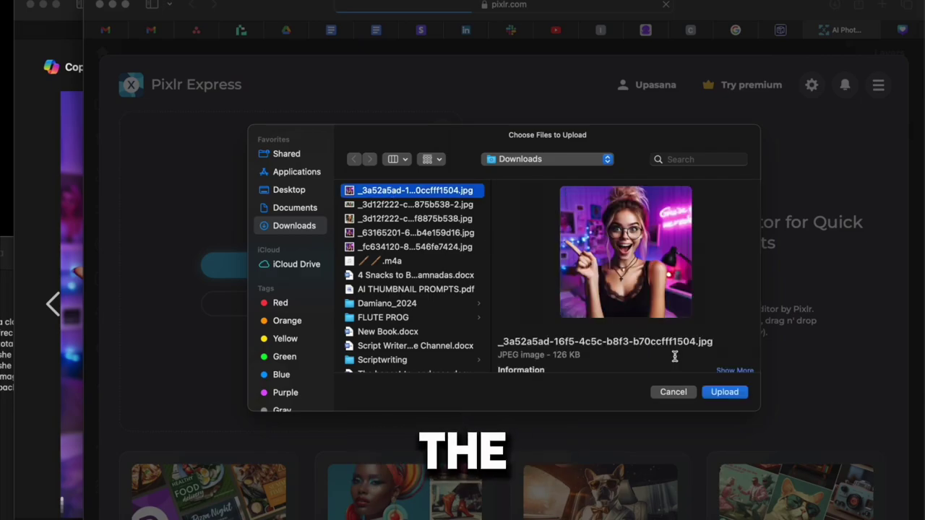
click(725, 392)
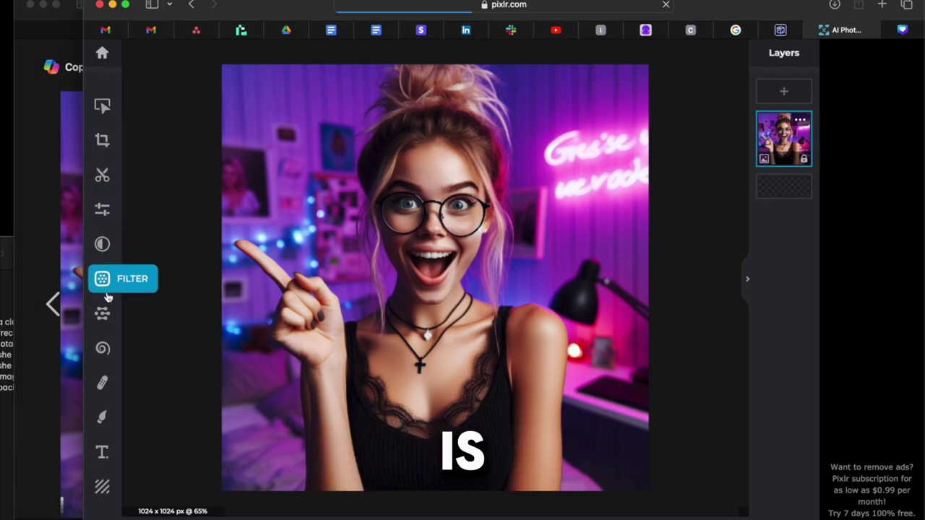
- Run Generative expand on the portrait using the Wide 1820×1024 preset
click(105, 323)
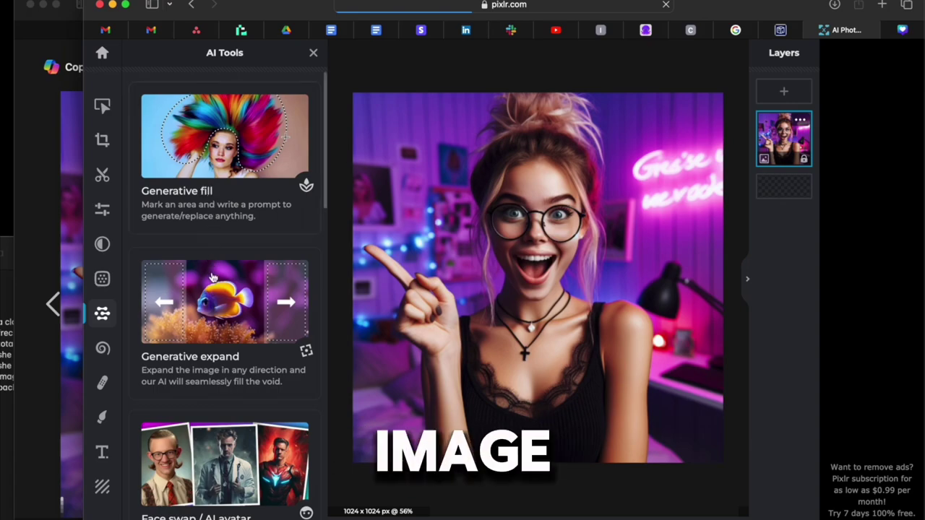
click(221, 318)
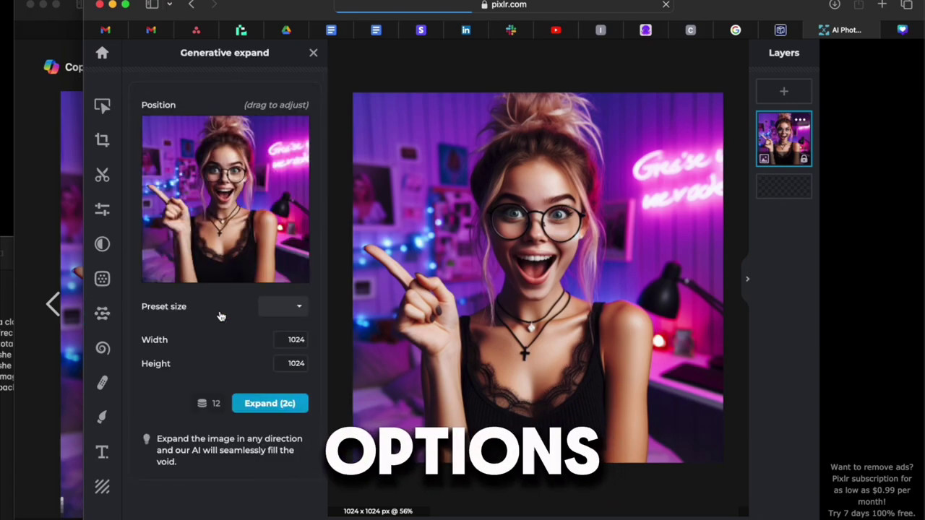
click(268, 312)
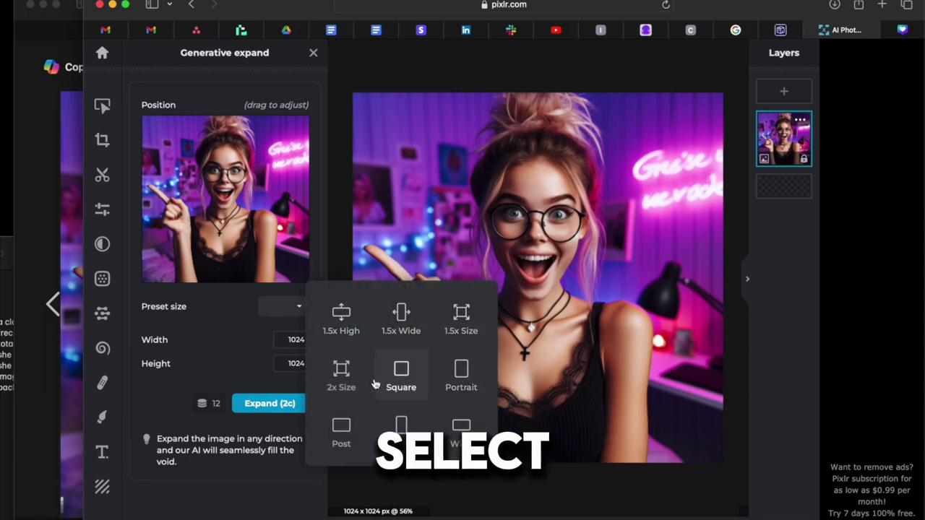
click(456, 426)
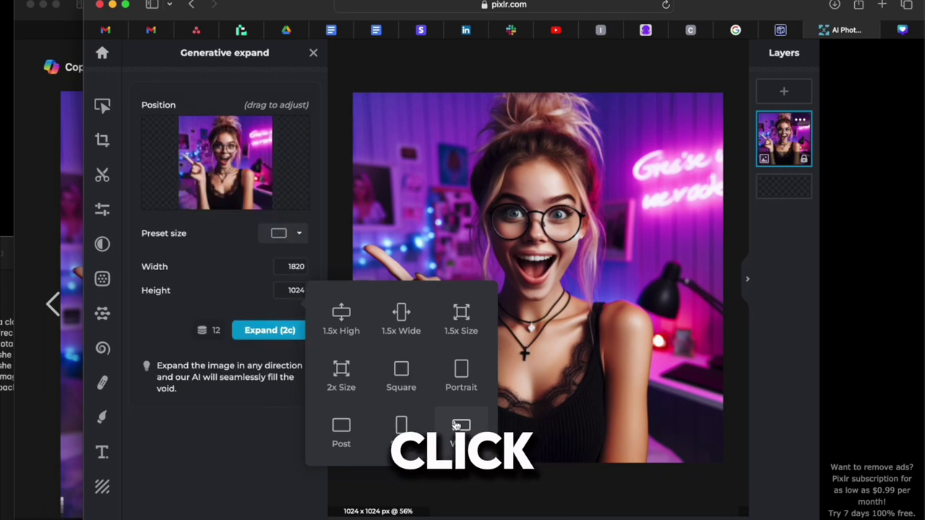
click(289, 405)
click(271, 333)
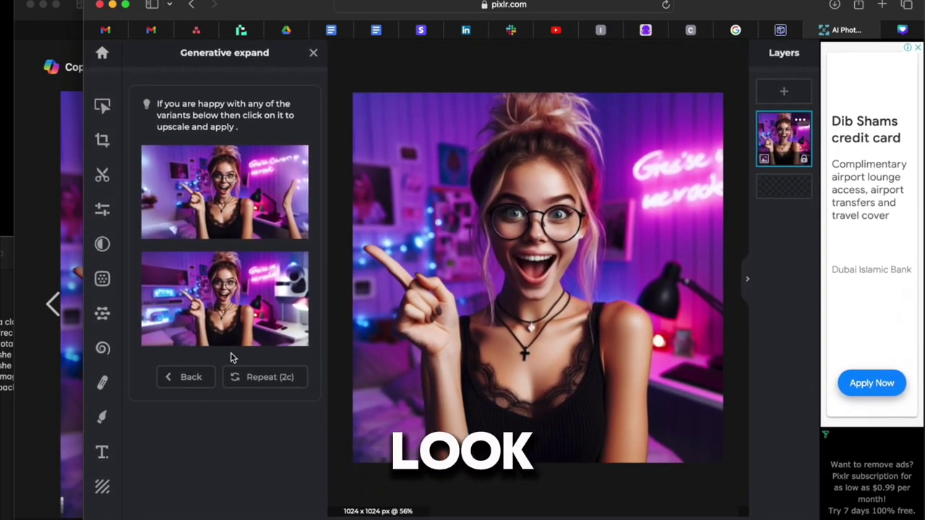
- Regenerate the wide variants and upscale and apply the first one
click(245, 389)
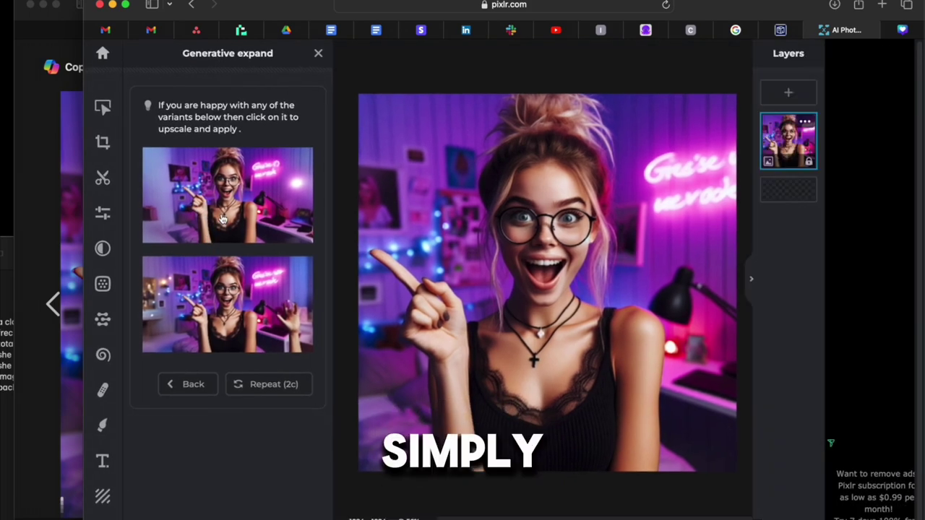
click(223, 219)
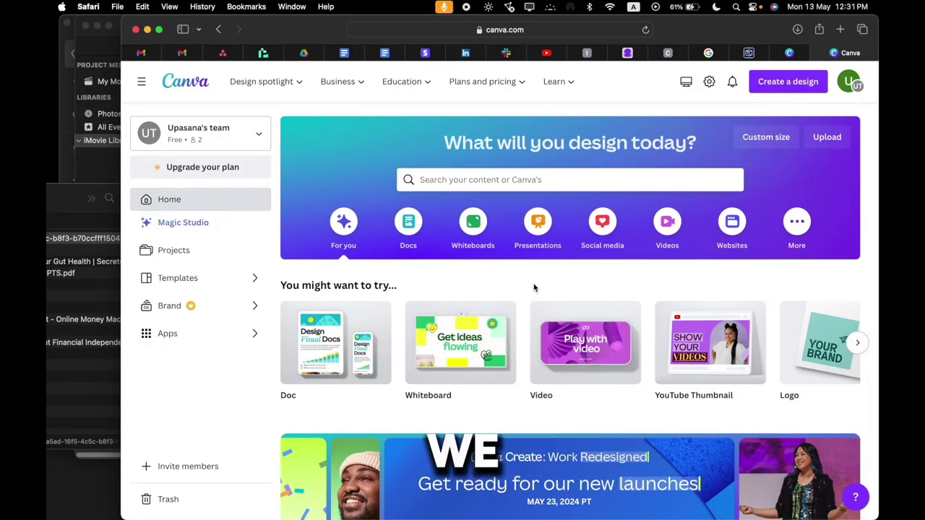
- Create a YouTube Thumbnail design and place the uploaded wide bedroom portrait filling the page
click(762, 87)
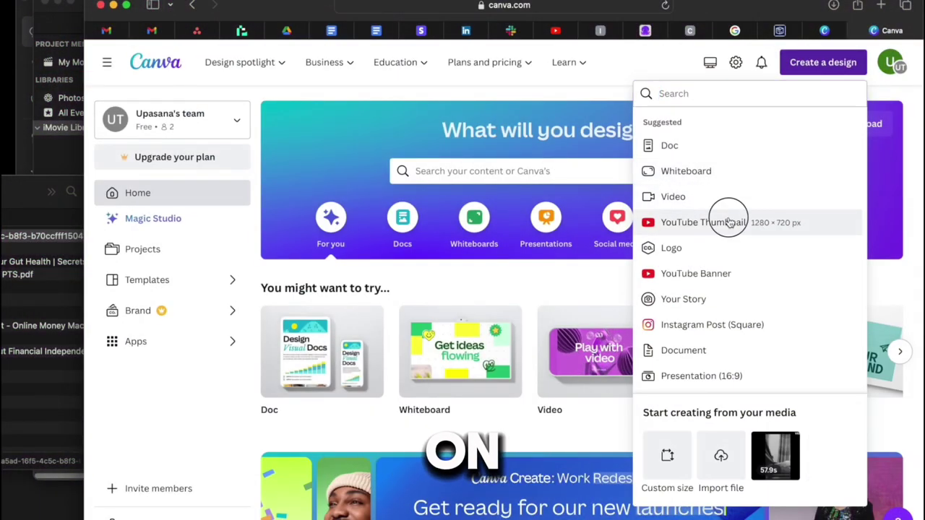
click(729, 223)
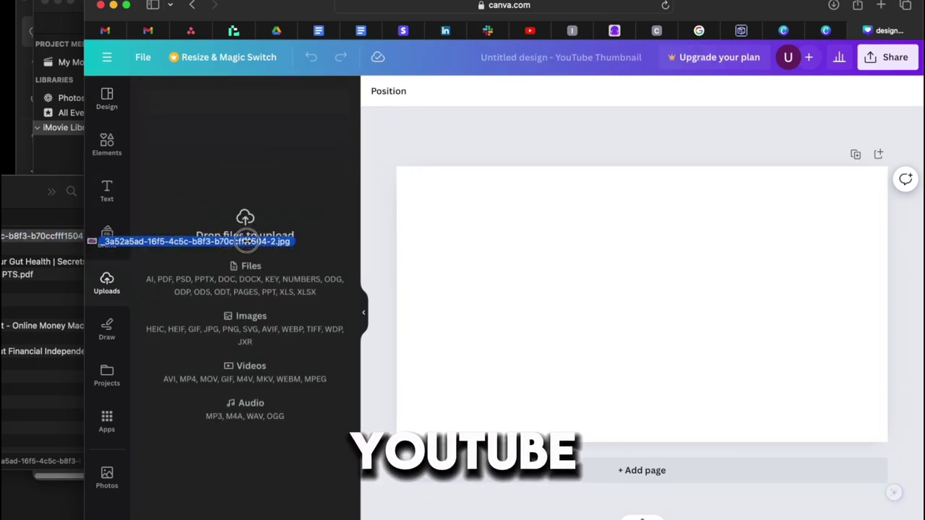
drag(85, 238, 247, 243)
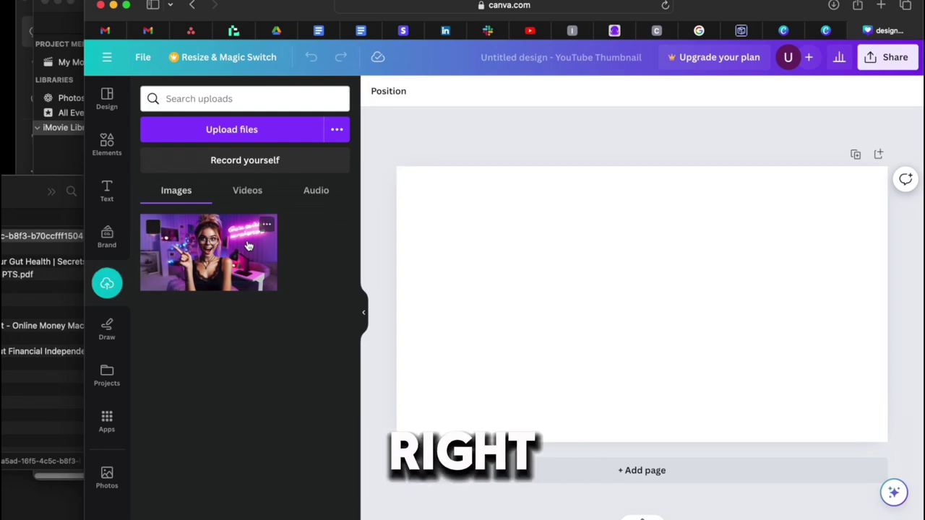
drag(248, 246, 503, 195)
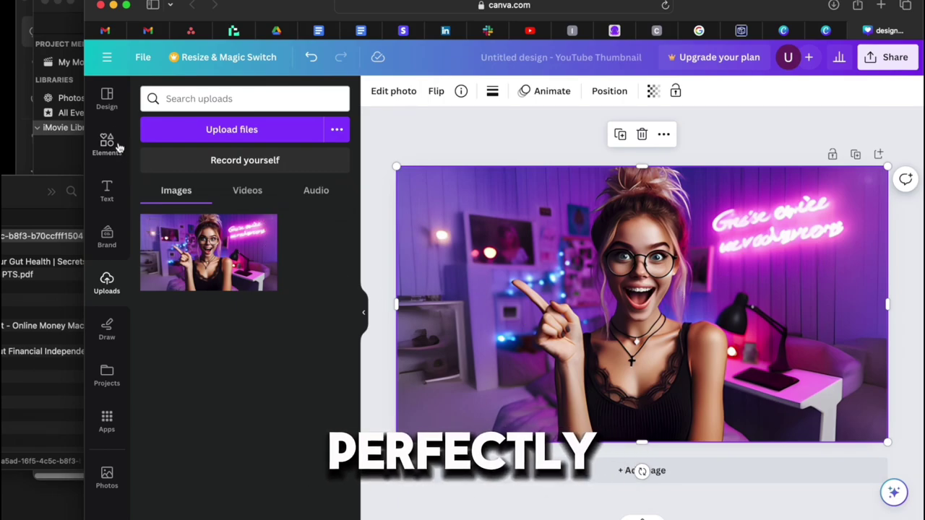
- Set up the Blur brush effect with intensity 8 and brush size 100
click(386, 94)
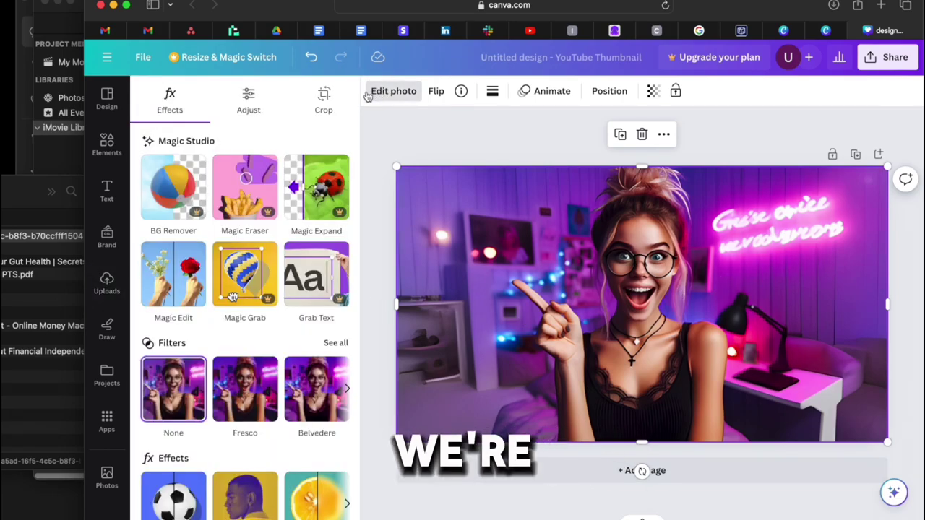
scroll(279, 290, down, 3)
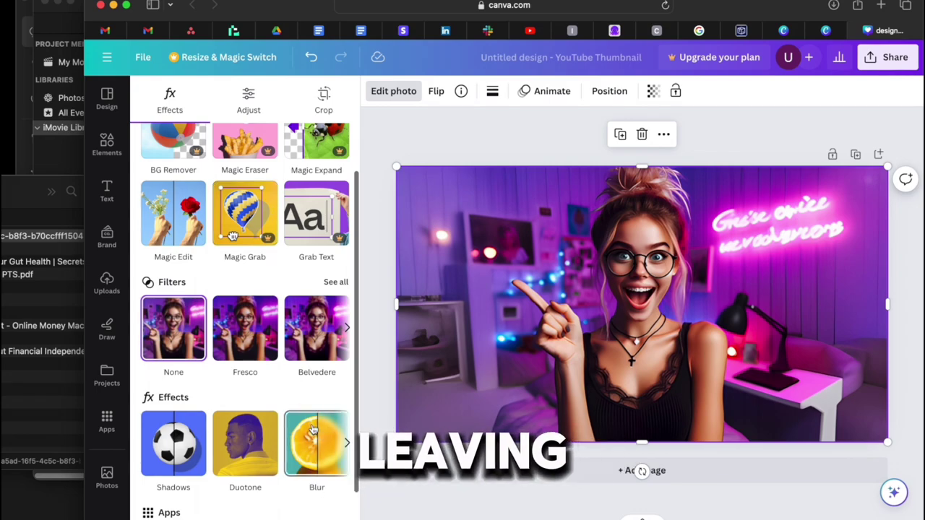
click(312, 429)
drag(183, 279, 154, 280)
drag(183, 232, 224, 237)
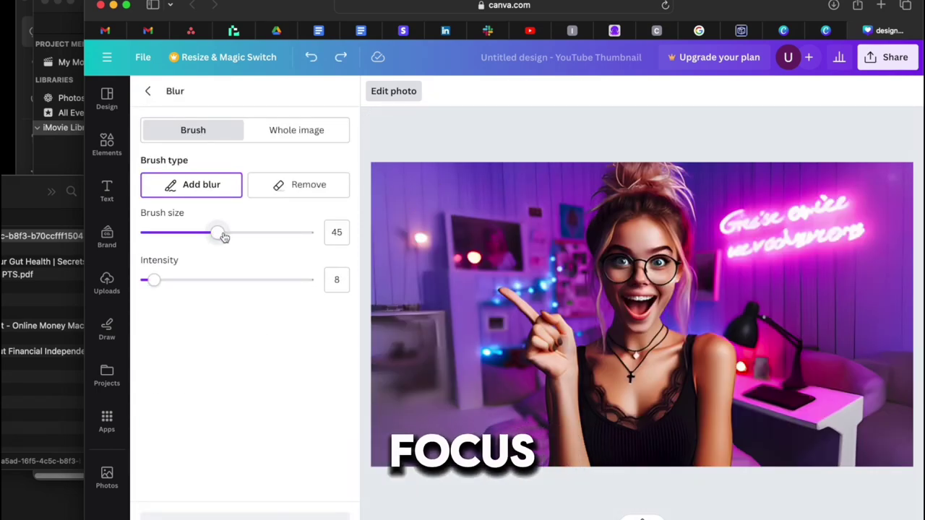
drag(286, 232, 331, 231)
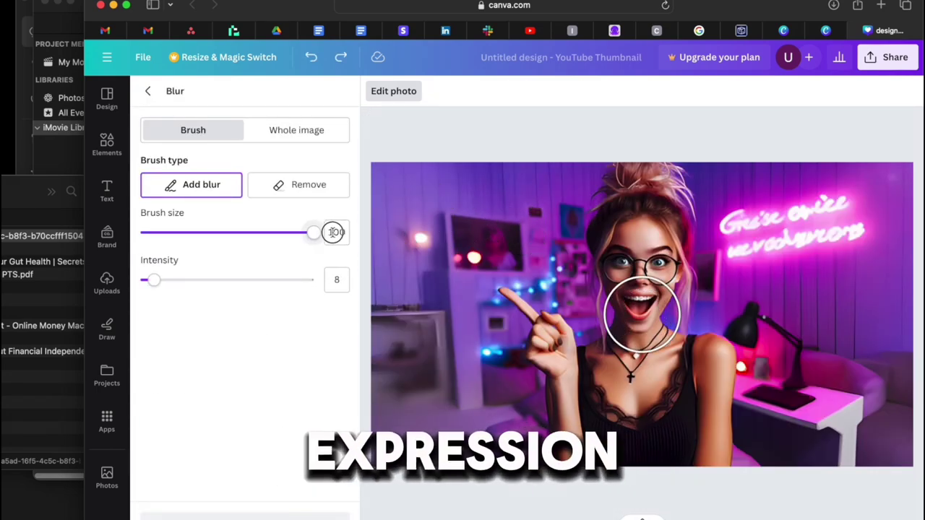
- Blur the room's upper-left, floor, neon sign, lamp and desk with broad strokes
mouse_move(455, 207)
mouse_down()
mouse_move(392, 175)
mouse_move(545, 185)
mouse_move(537, 207)
mouse_move(506, 233)
mouse_move(398, 229)
mouse_move(445, 281)
mouse_move(461, 330)
mouse_move(403, 324)
mouse_move(456, 386)
mouse_up()
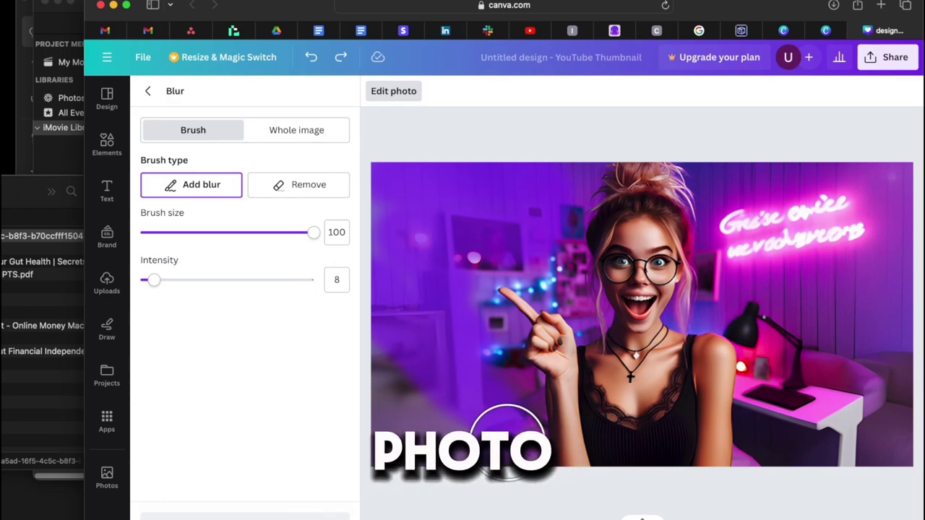
mouse_move(510, 442)
mouse_down()
mouse_move(340, 423)
mouse_move(429, 340)
mouse_up()
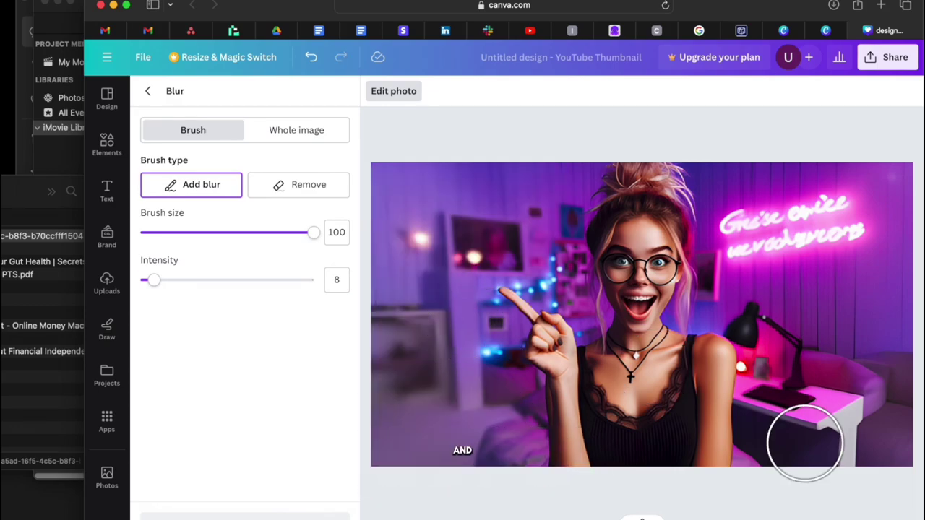
mouse_move(876, 446)
mouse_down()
mouse_move(868, 155)
mouse_move(832, 347)
mouse_move(833, 465)
mouse_up()
mouse_move(774, 453)
mouse_down()
mouse_move(764, 412)
mouse_move(778, 328)
mouse_move(734, 188)
mouse_up()
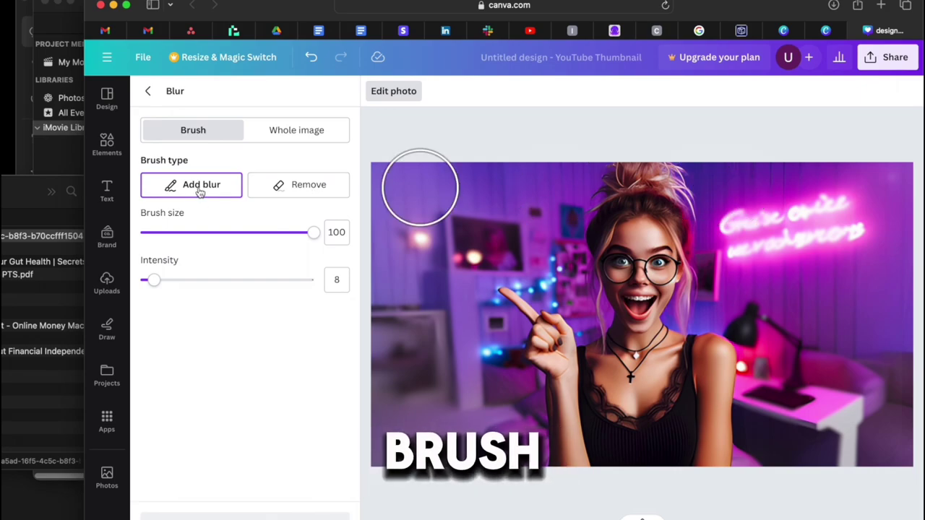
- Shrink the brush to 64 and blur the shelves, lights and neon sign around the pointing hand
click(250, 232)
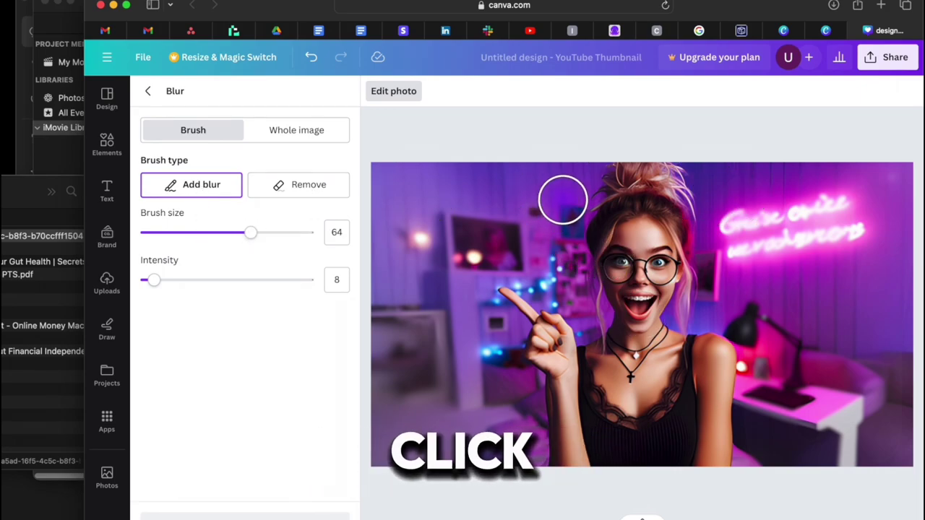
drag(563, 200, 558, 273)
drag(716, 231, 727, 281)
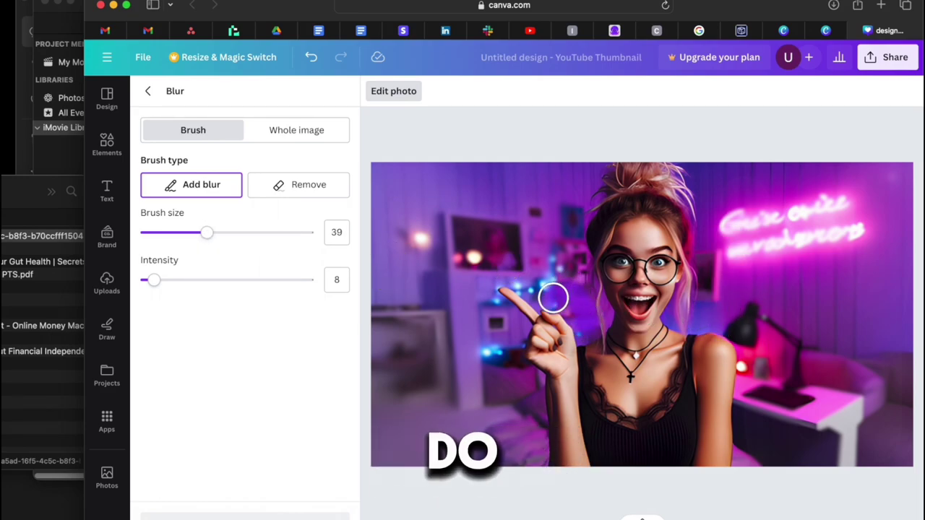
mouse_move(461, 301)
mouse_down()
mouse_move(486, 295)
mouse_move(518, 209)
mouse_move(575, 197)
mouse_up()
drag(571, 253, 575, 272)
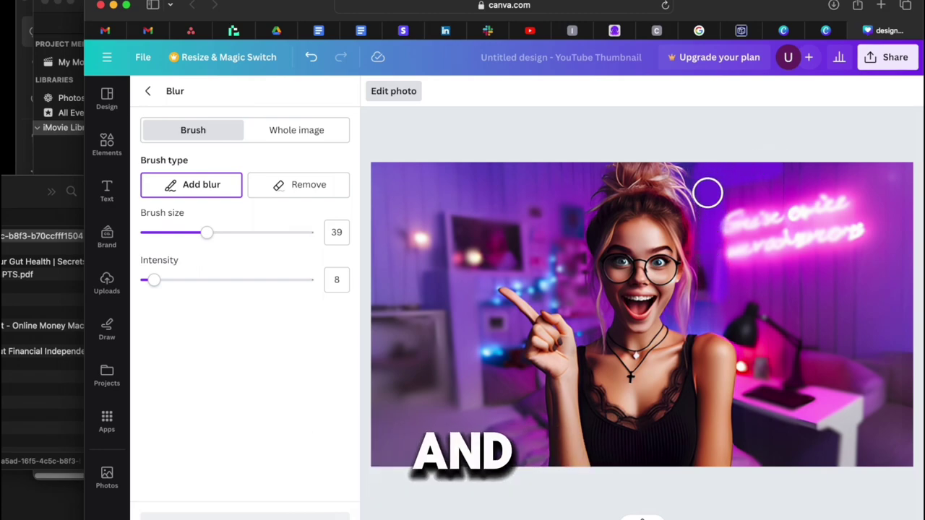
drag(707, 192, 748, 311)
drag(727, 237, 880, 180)
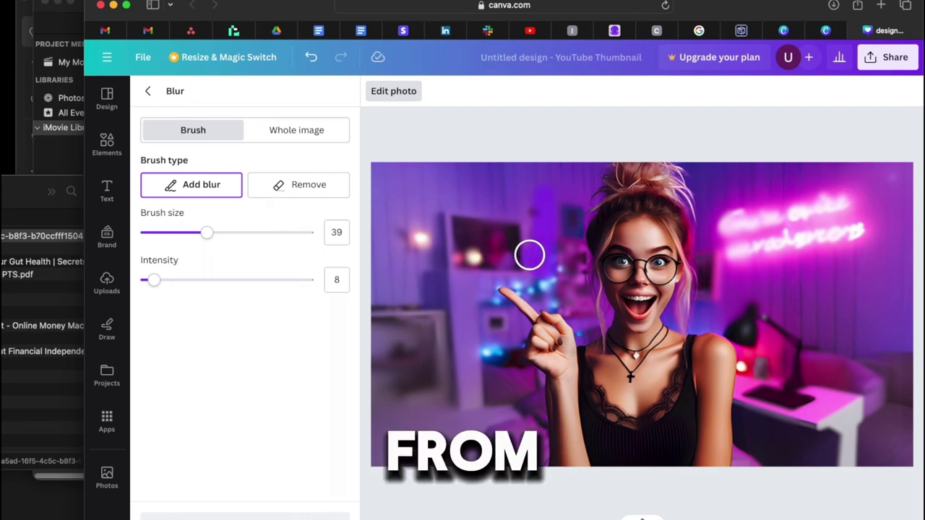
mouse_move(451, 286)
mouse_down()
mouse_move(541, 267)
mouse_move(573, 302)
mouse_up()
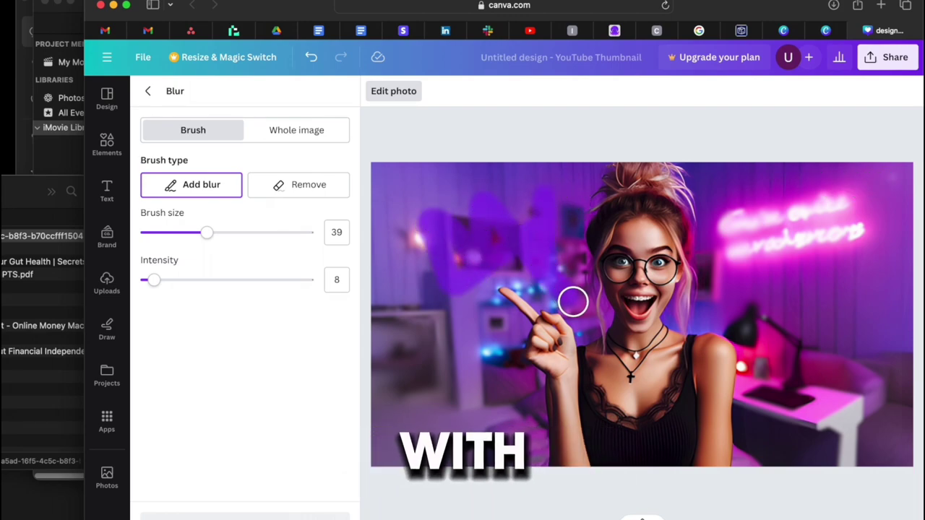
mouse_move(581, 195)
mouse_down()
mouse_move(465, 242)
mouse_move(489, 319)
mouse_up()
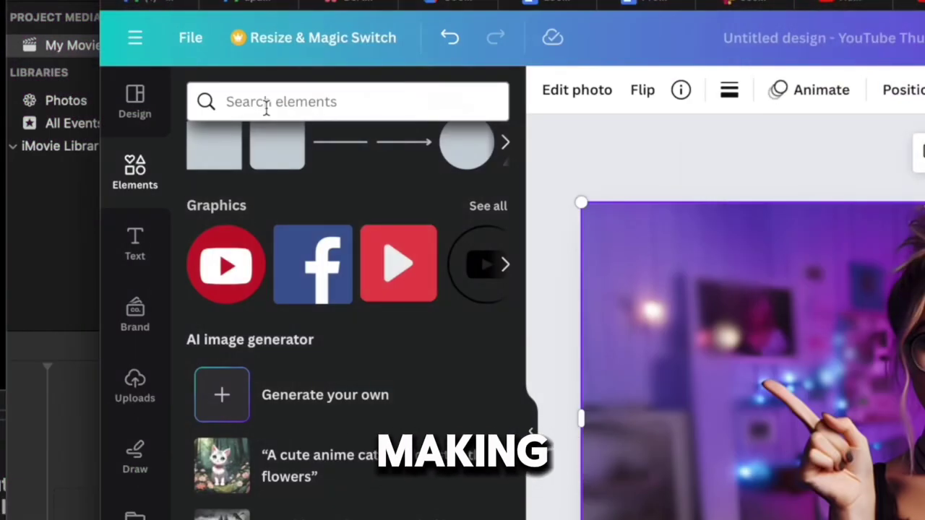
- Search Elements for 'youtube logo' and filter the results to Graphics
click(266, 102)
text(youtube)
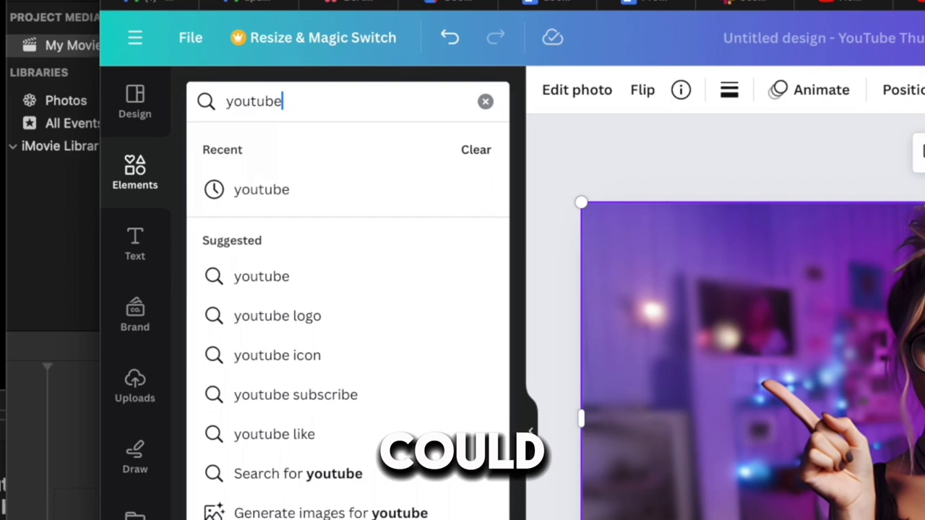
text( logo)
key(Return)
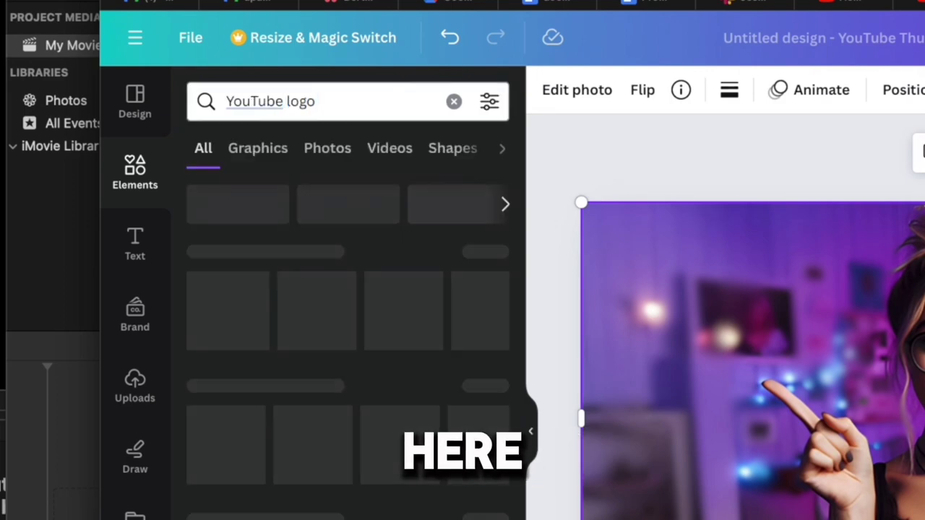
click(271, 155)
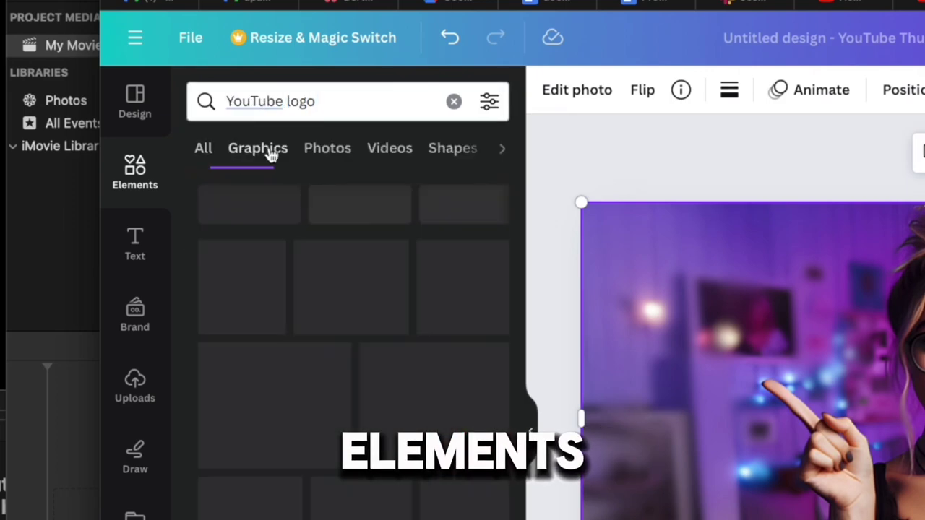
- Scroll through the YouTube logo graphics looking for a red play-button logo
scroll(365, 463, down, 2)
scroll(365, 463, down, 2)
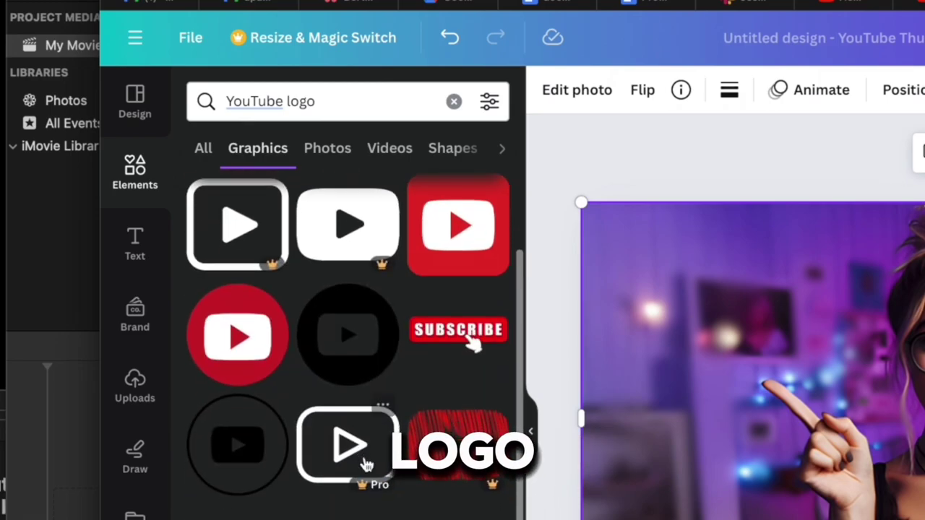
scroll(365, 462, down, 2)
scroll(365, 463, down, 2)
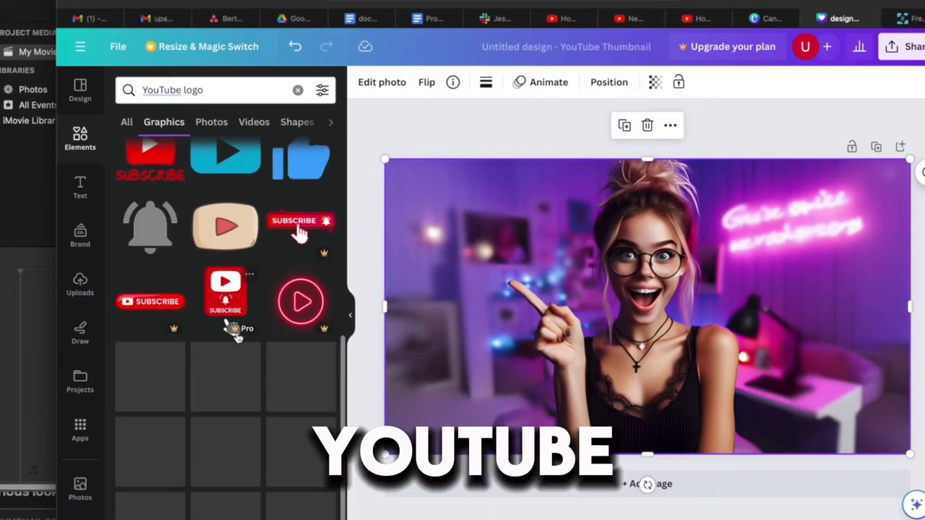
scroll(236, 336, down, 2)
scroll(238, 335, down, 3)
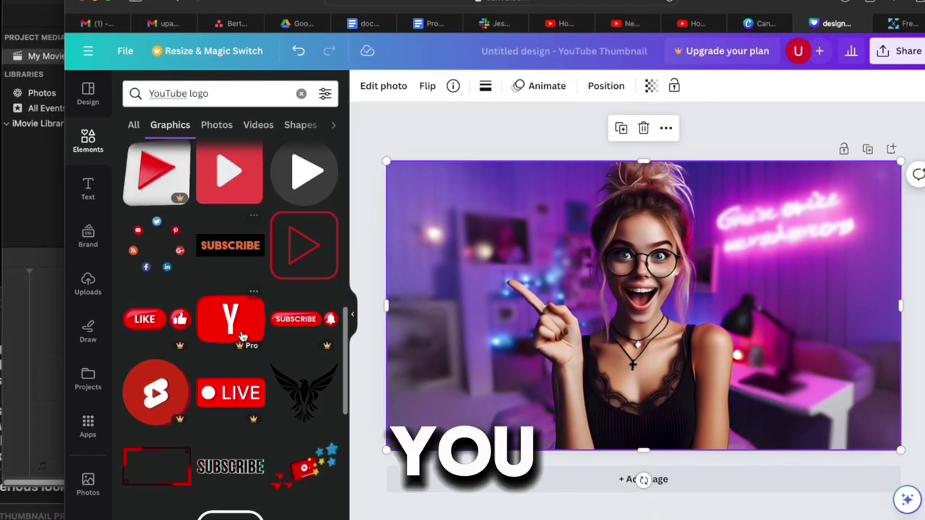
scroll(240, 336, down, 3)
scroll(242, 335, down, 4)
scroll(242, 334, down, 3)
scroll(242, 335, down, 3)
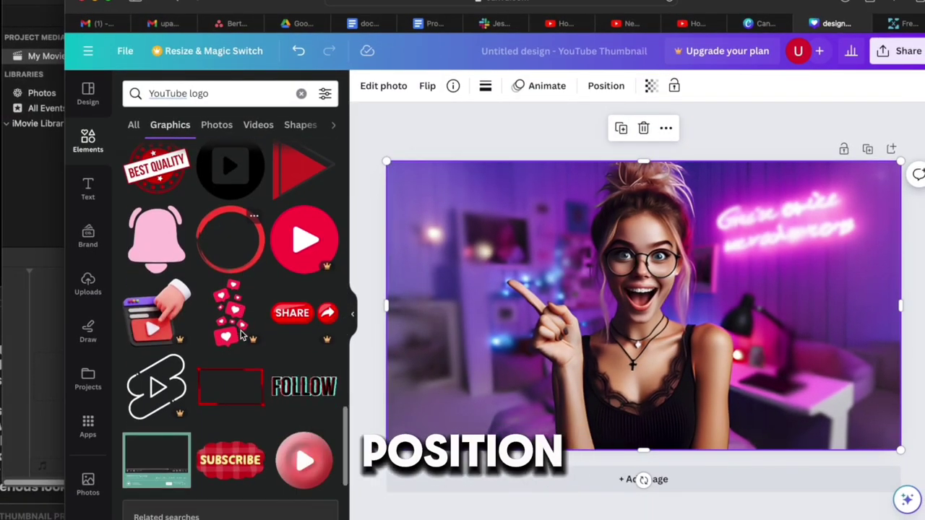
scroll(242, 334, down, 3)
scroll(242, 335, down, 3)
scroll(243, 335, down, 2)
scroll(242, 335, down, 3)
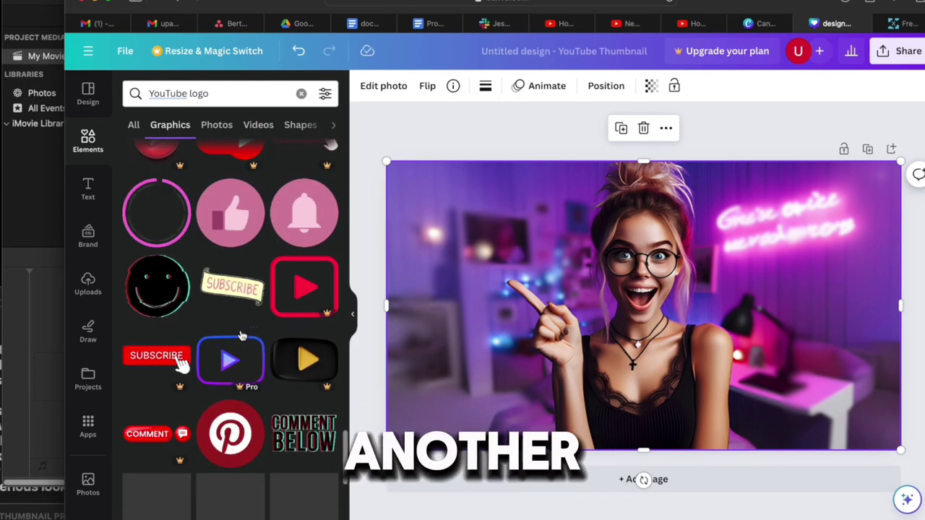
scroll(242, 336, down, 3)
scroll(242, 334, down, 3)
scroll(242, 334, up, 10)
scroll(242, 334, up, 10)
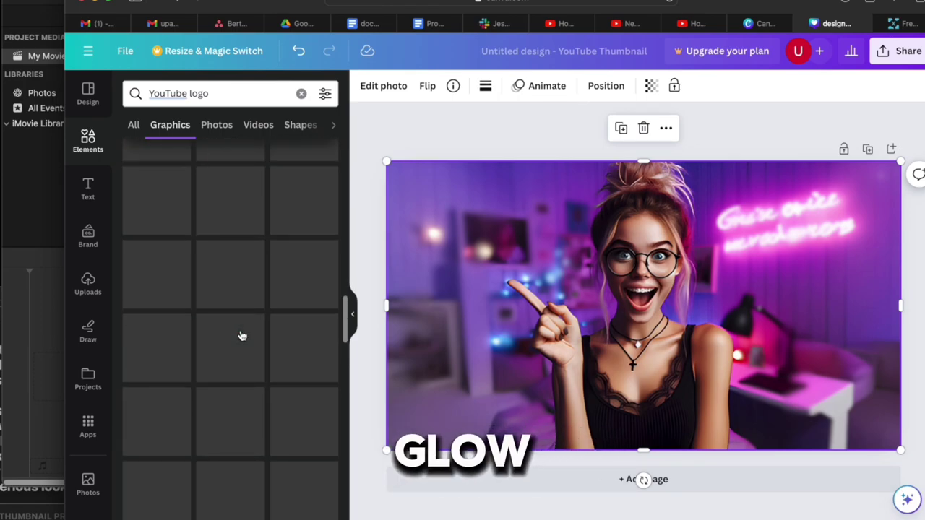
scroll(242, 335, up, 10)
scroll(242, 334, up, 3)
scroll(242, 334, down, 2)
scroll(243, 333, down, 3)
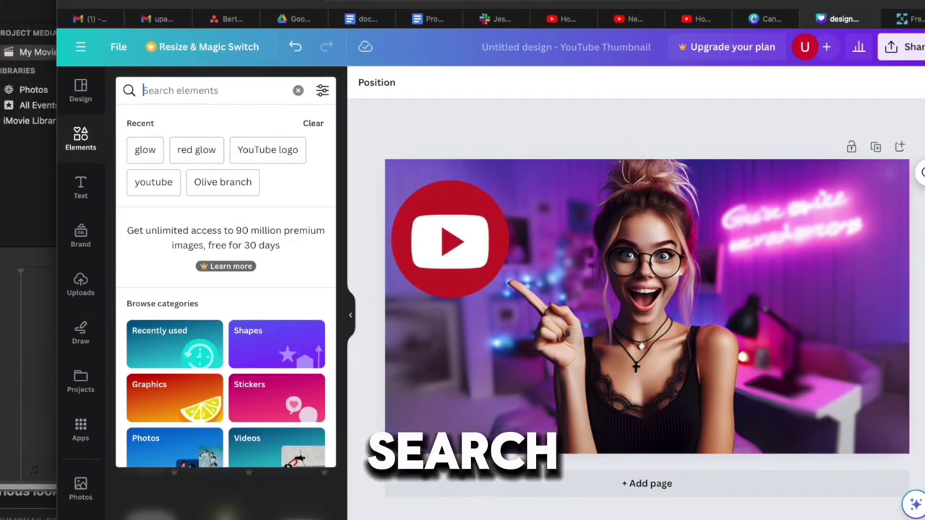
- Search Elements for 'glow' and add the green glow graphic to the design
text(glow)
key(Return)
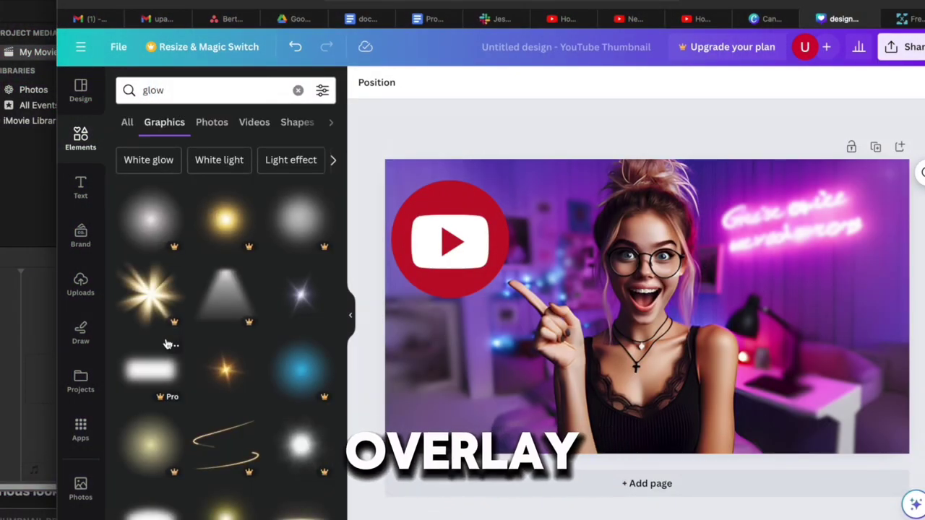
scroll(165, 344, down, 2)
scroll(166, 340, down, 2)
scroll(165, 341, down, 2)
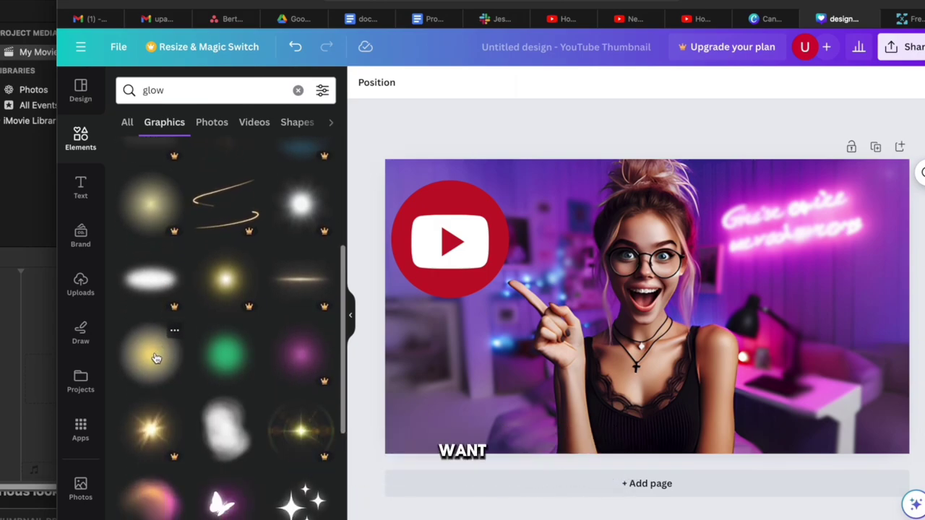
click(226, 356)
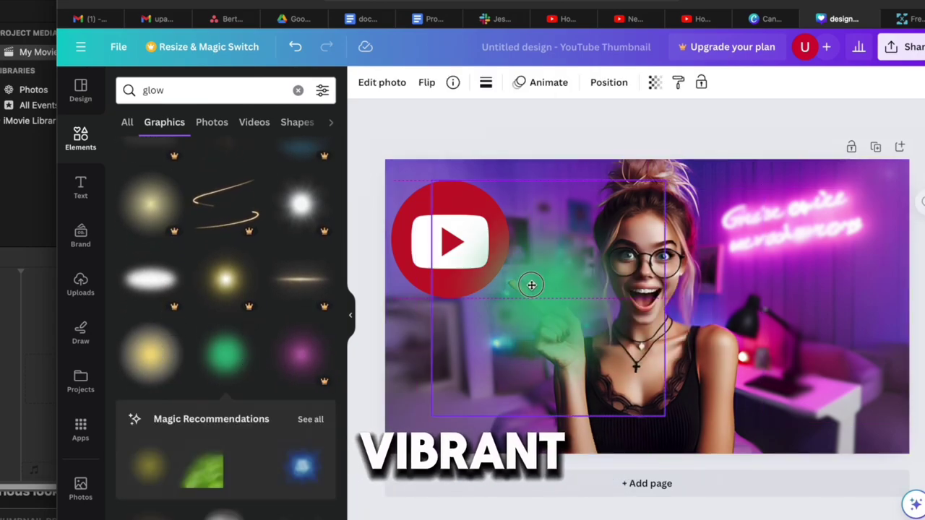
- Place the glow over the YouTube logo and enlarge it to surround the logo
drag(635, 300, 465, 248)
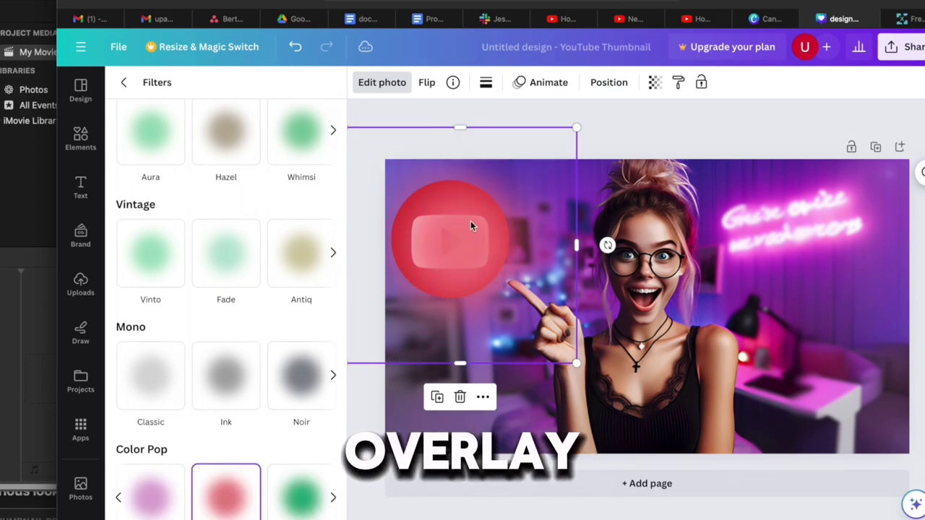
click(610, 84)
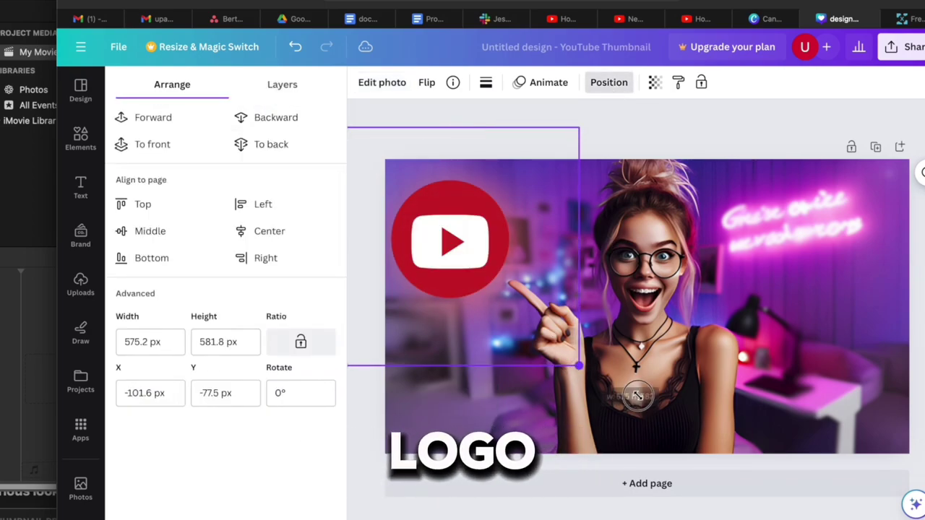
drag(638, 396, 647, 402)
drag(504, 322, 477, 300)
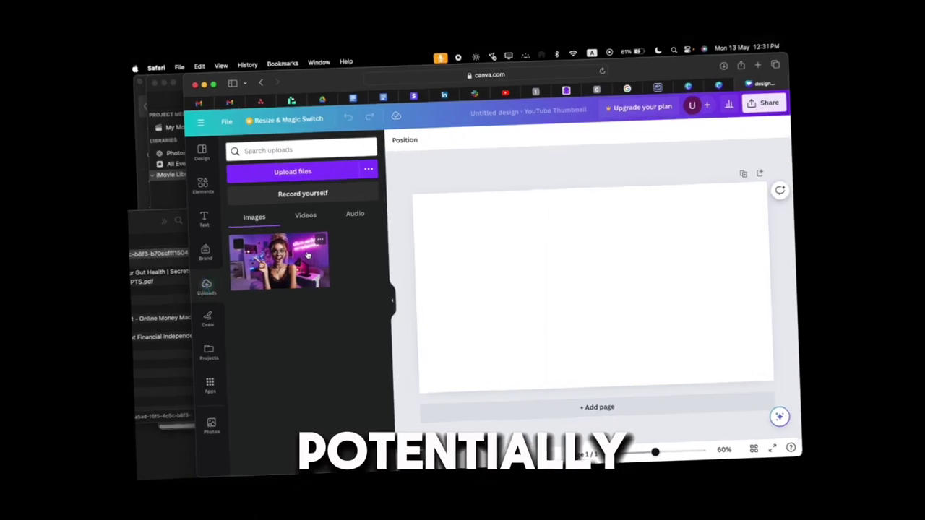
- Add the uploaded bedroom photo from Uploads onto the blank thumbnail page
click(321, 250)
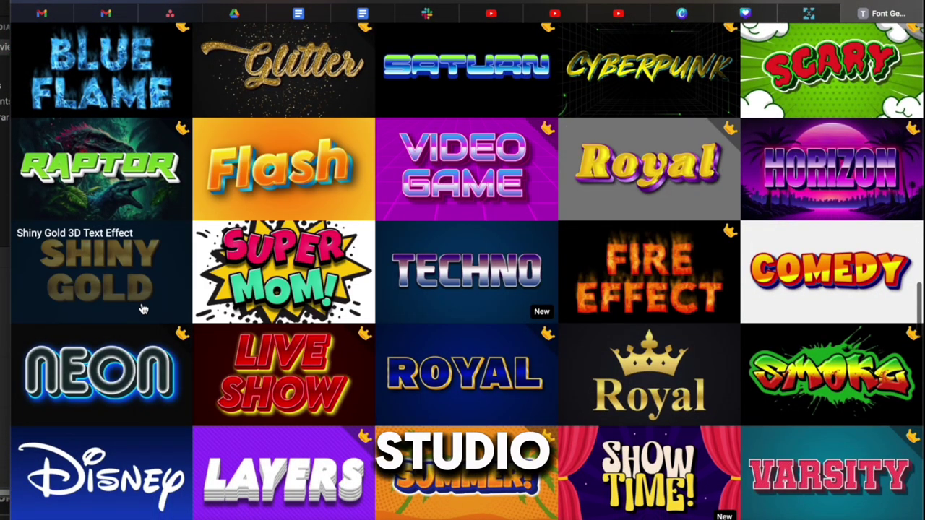
- Open the Shiny Gold effect and enter '$1000/' and 'MONTH' on two lines
click(142, 309)
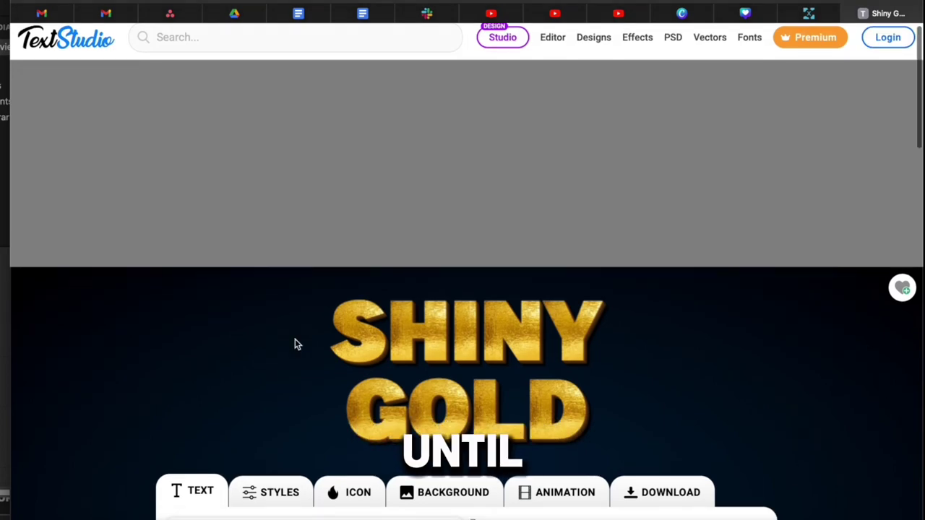
scroll(293, 287, down, 2)
scroll(528, 275, down, 2)
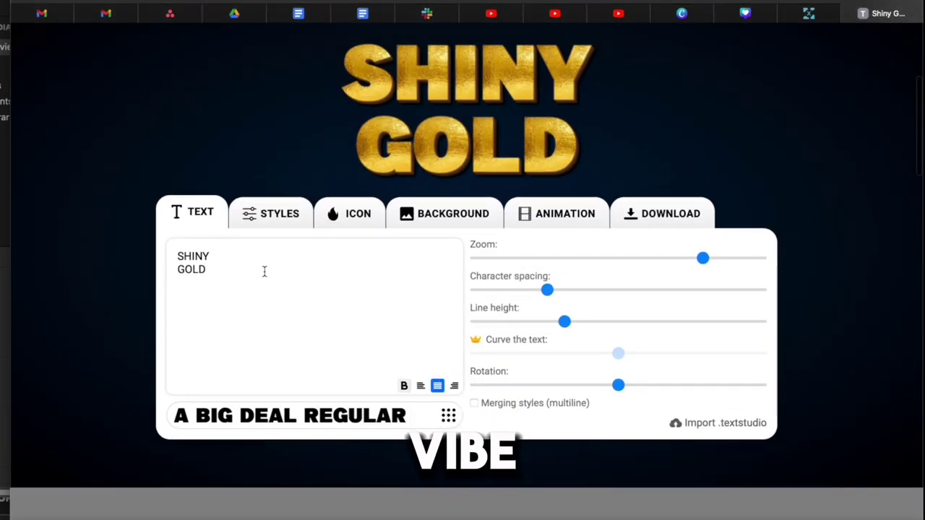
scroll(179, 248, up, 2)
text(1)
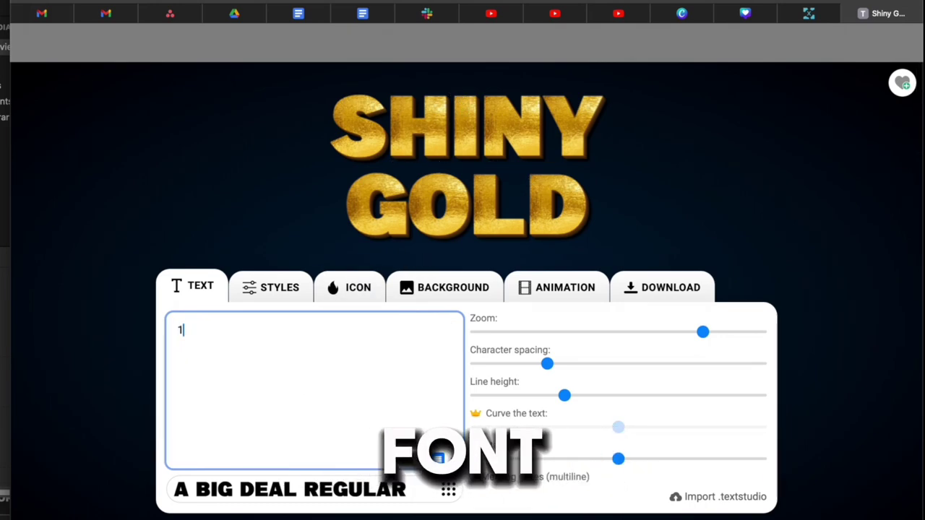
text(000)
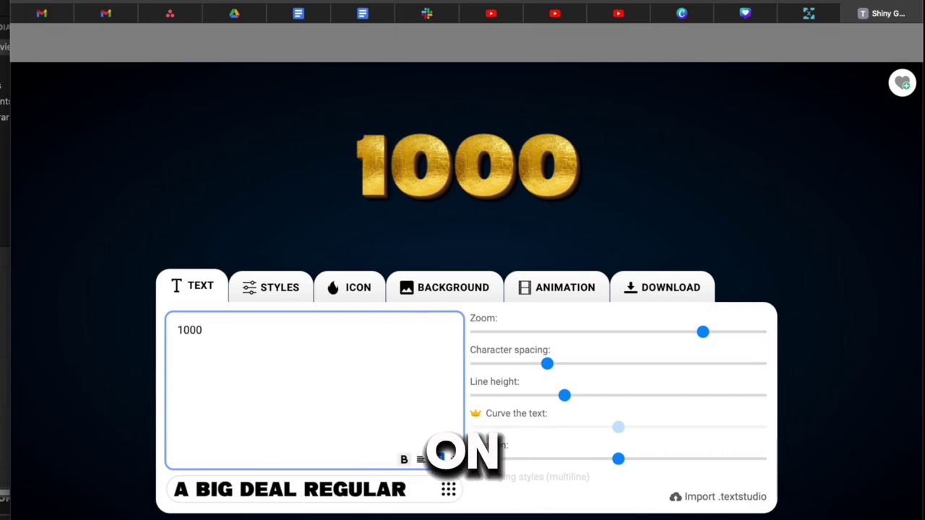
text($)
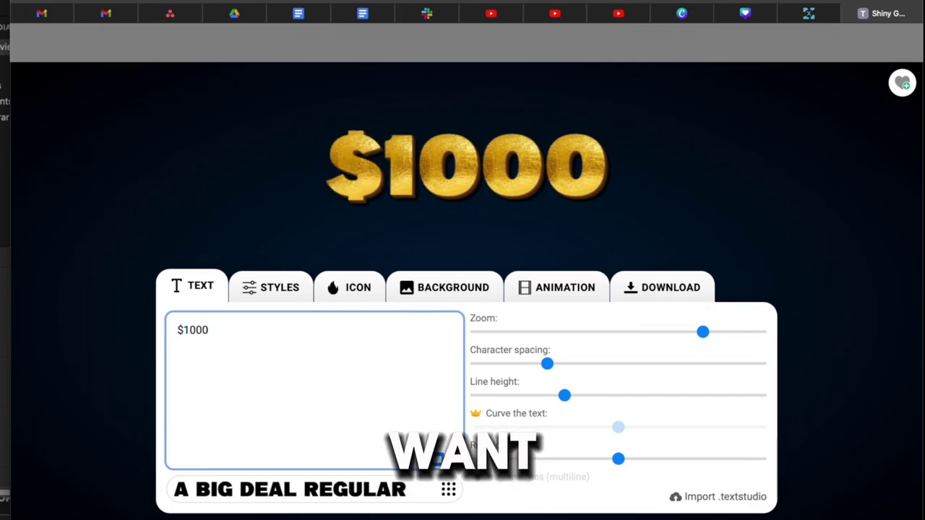
text(/)
key(Return)
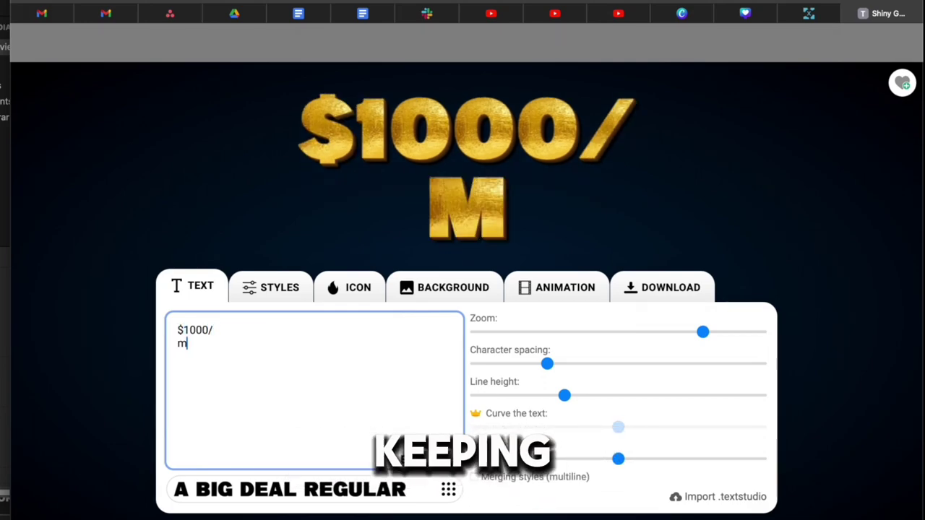
text(onth)
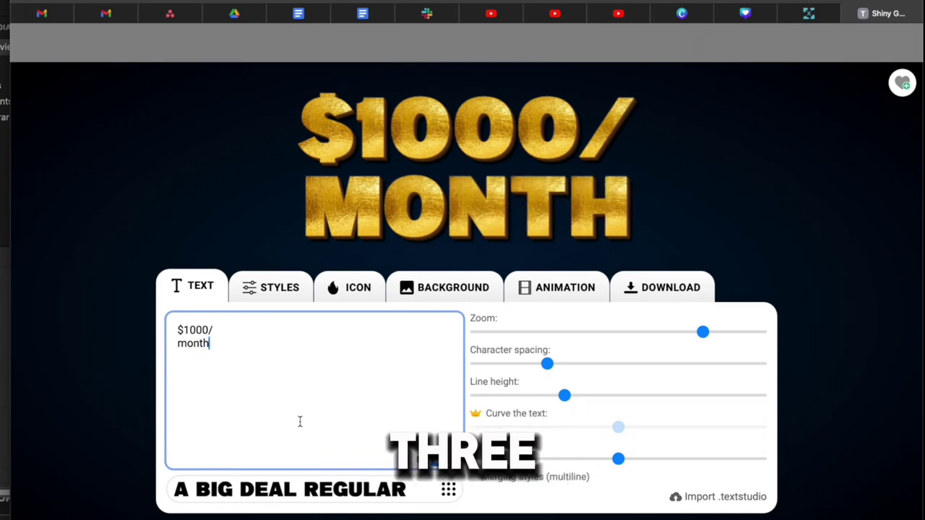
- Give the gold text a transparent background and download it as PNG
scroll(211, 208, up, 1)
scroll(485, 251, down, 2)
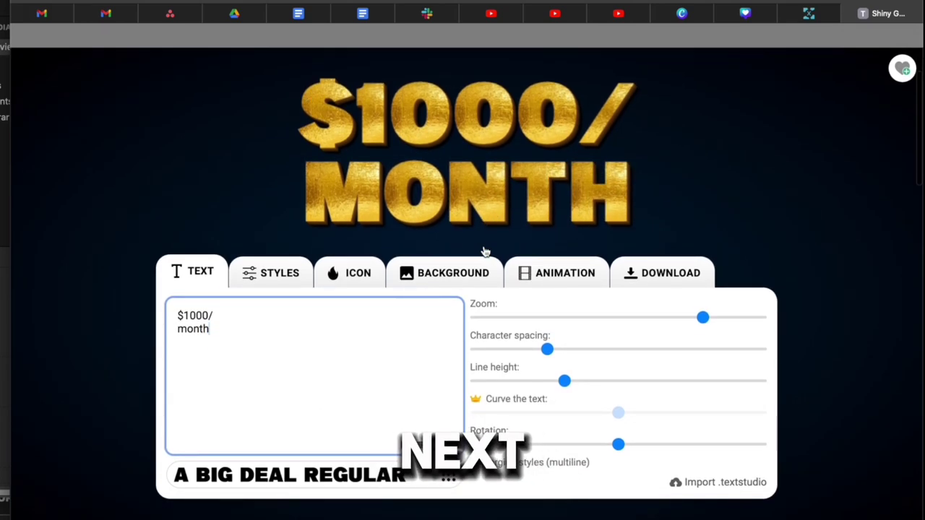
click(425, 273)
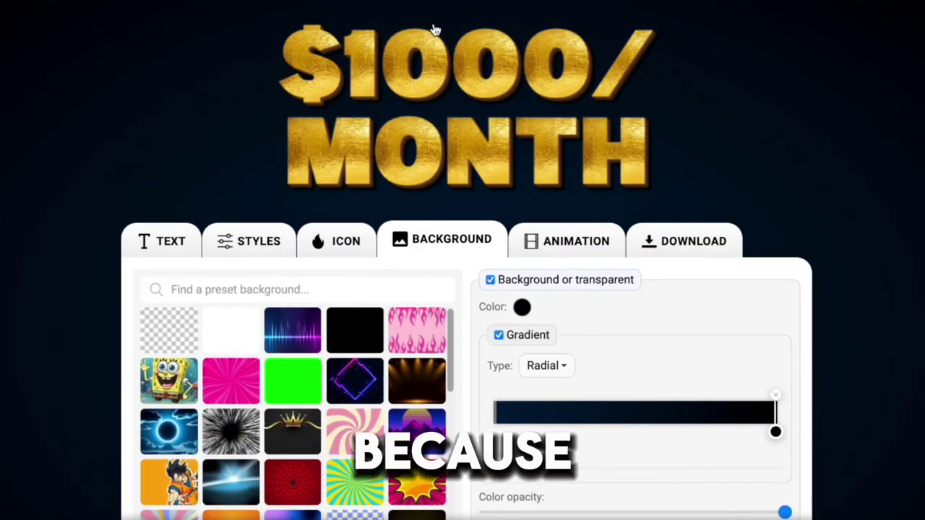
click(177, 330)
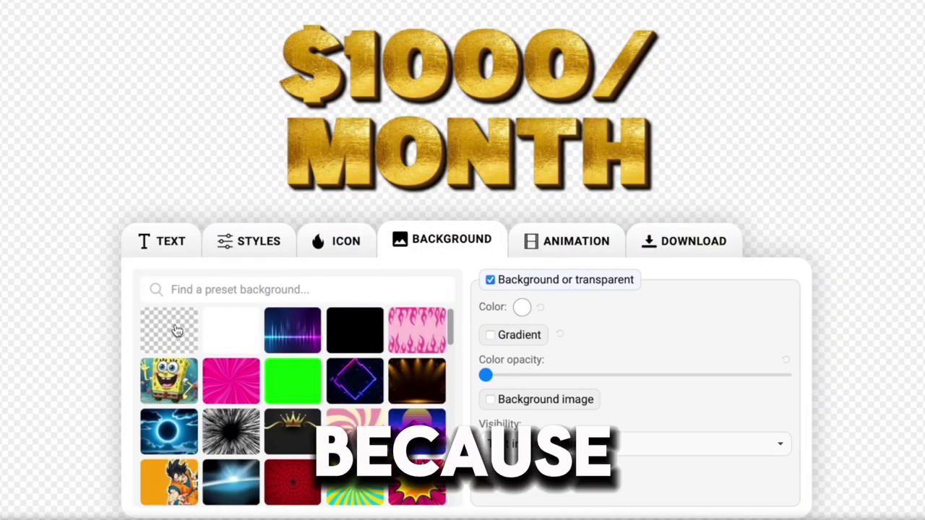
scroll(563, 231, down, 3)
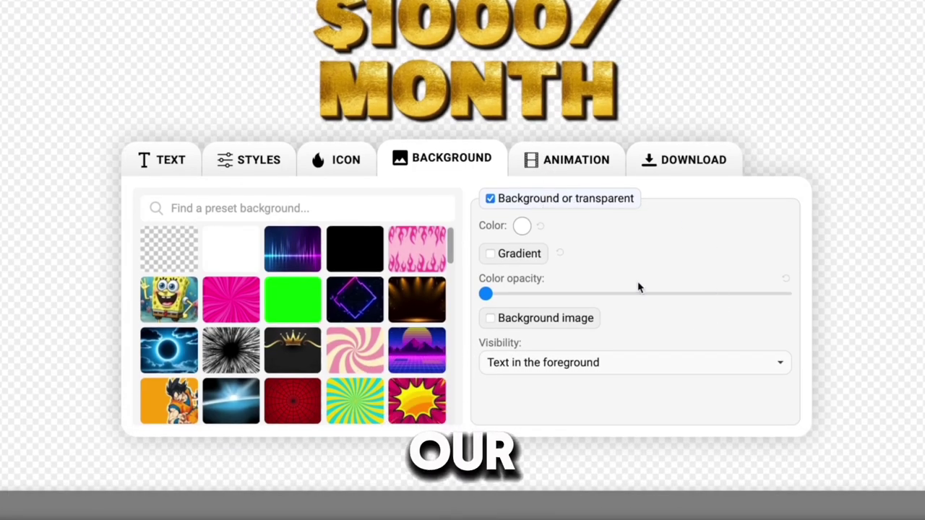
click(720, 157)
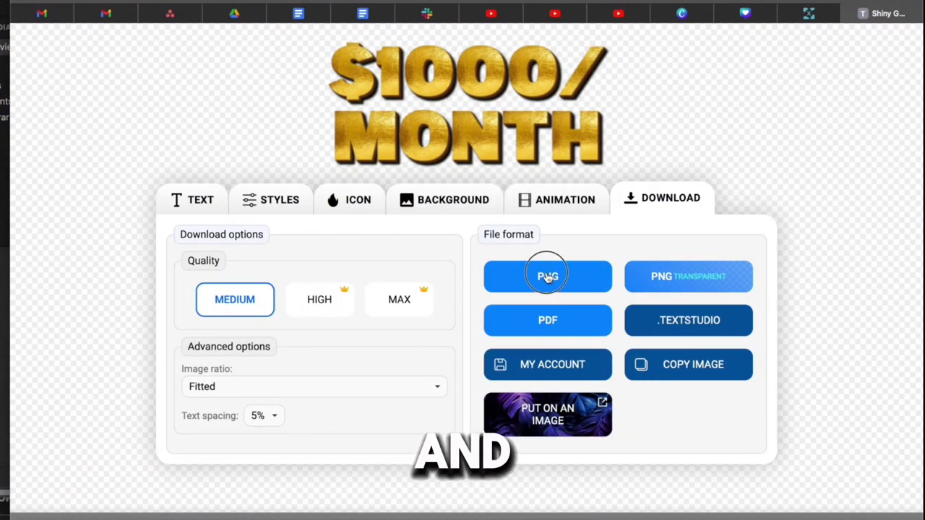
click(547, 276)
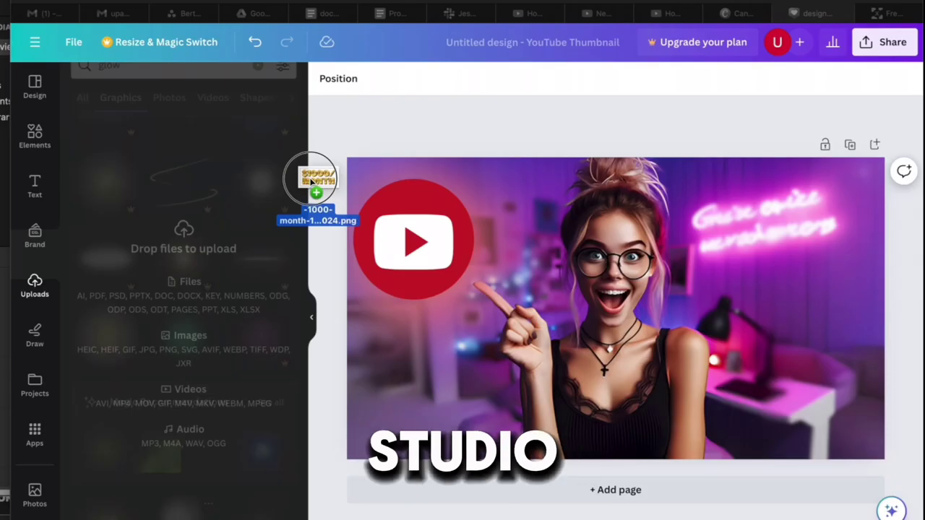
- Upload the gold $1000/MONTH PNG to Canva and add it to the design
drag(314, 190, 466, 279)
mouse_move(110, 312)
mouse_down()
mouse_move(145, 167)
mouse_move(152, 191)
mouse_up()
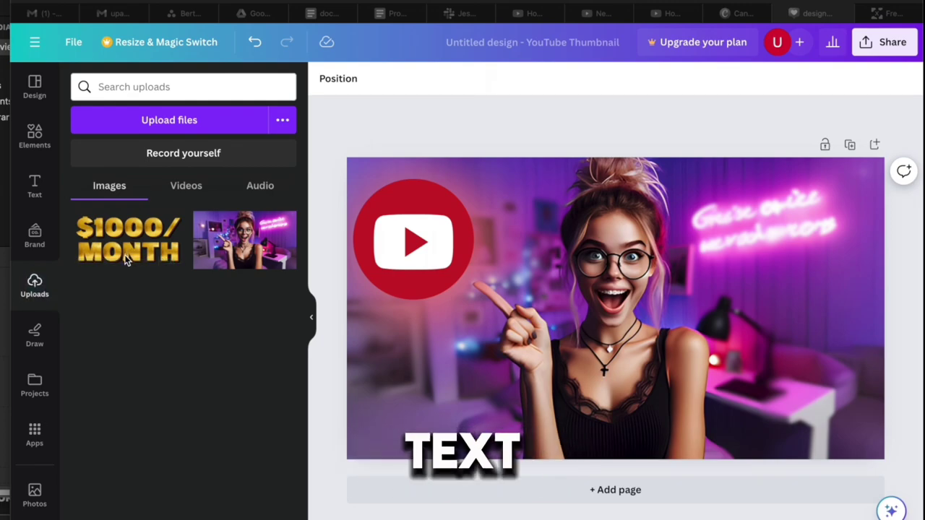
click(397, 235)
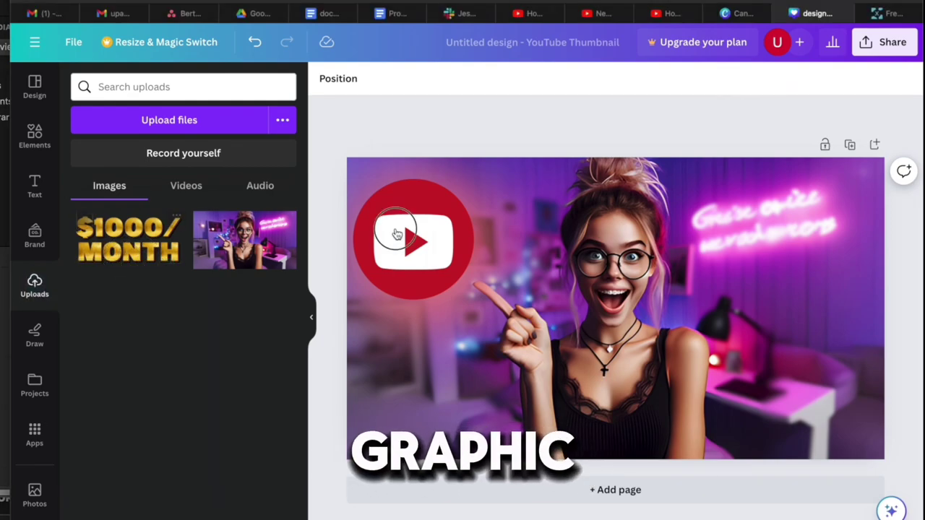
click(144, 225)
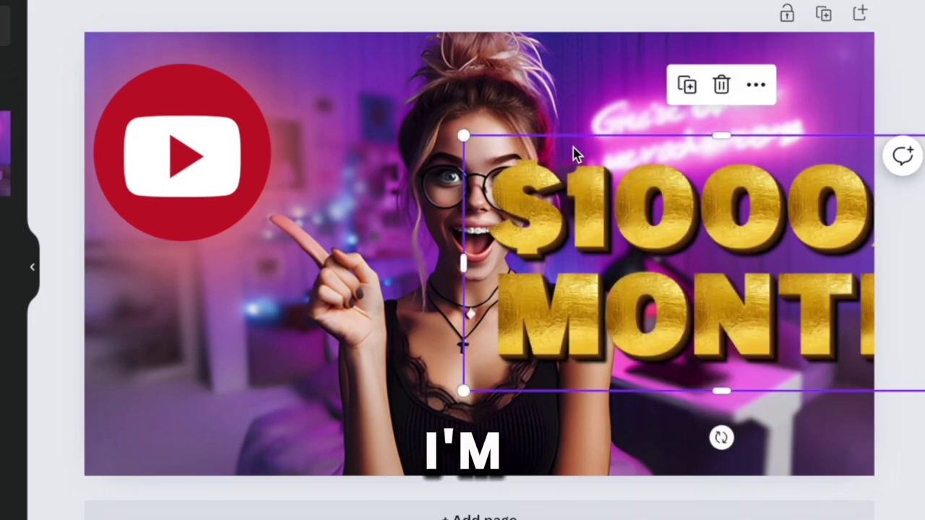
- Shrink and tilt the gold text at top-left and move the YouTube logo to the right
mouse_move(459, 135)
mouse_down()
mouse_move(611, 246)
mouse_move(629, 192)
mouse_move(562, 168)
mouse_up()
drag(522, 68, 571, 78)
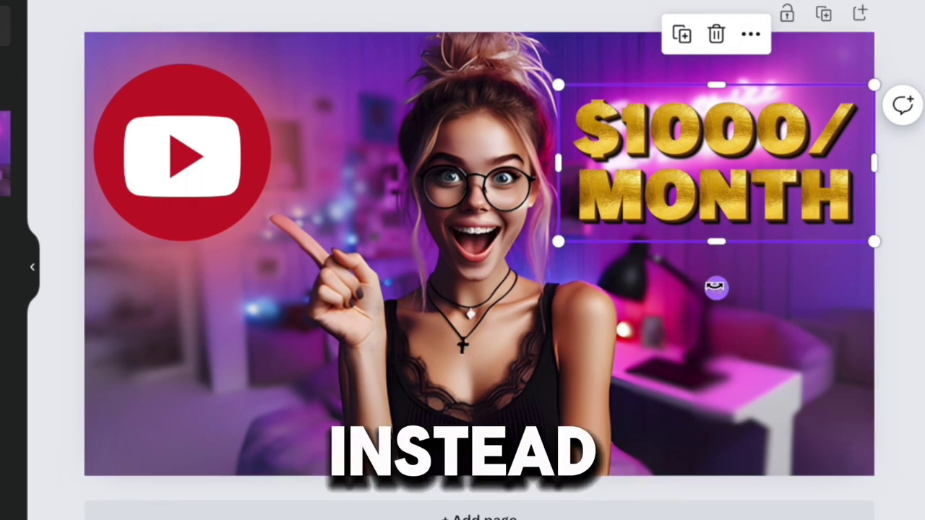
drag(716, 287, 665, 289)
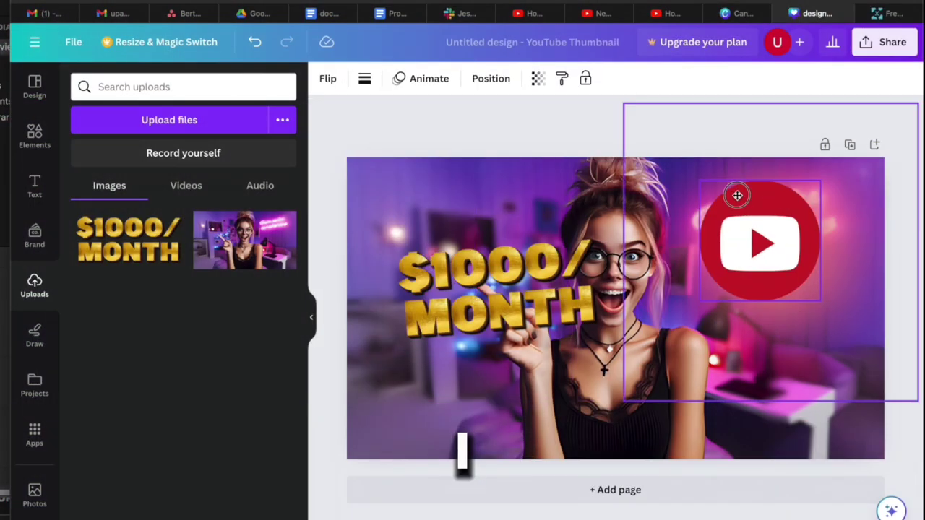
mouse_move(759, 241)
mouse_down()
mouse_move(771, 314)
mouse_move(795, 320)
mouse_up()
click(473, 204)
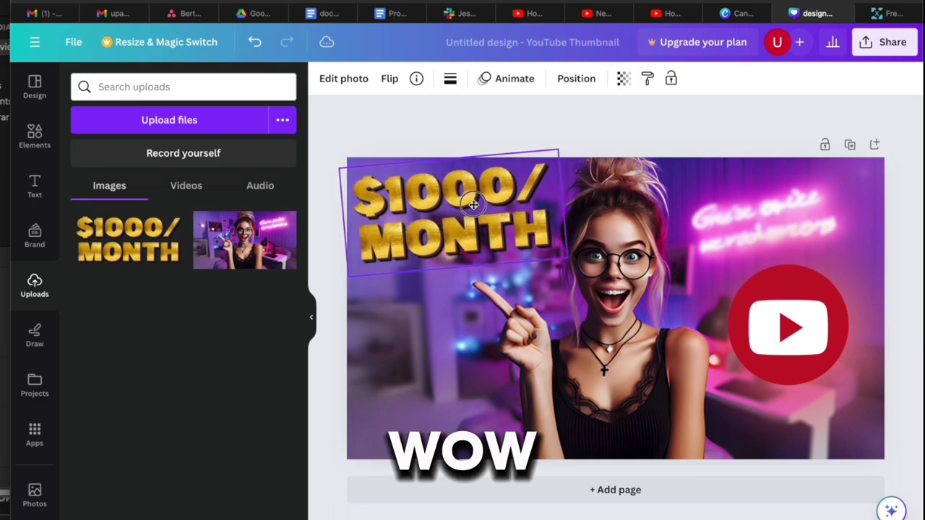
drag(473, 204, 474, 215)
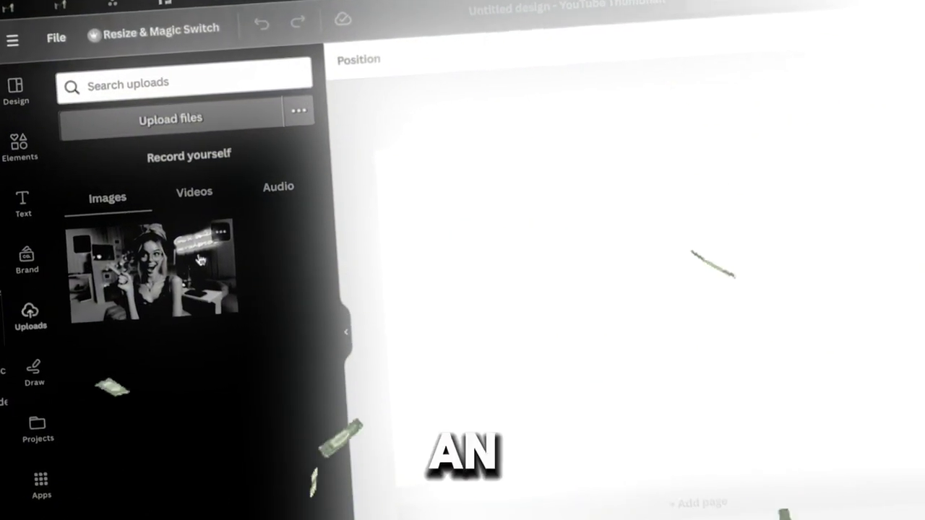
- Stretch the bedroom photo to fill the page and open its Edit photo effects
drag(200, 261, 440, 207)
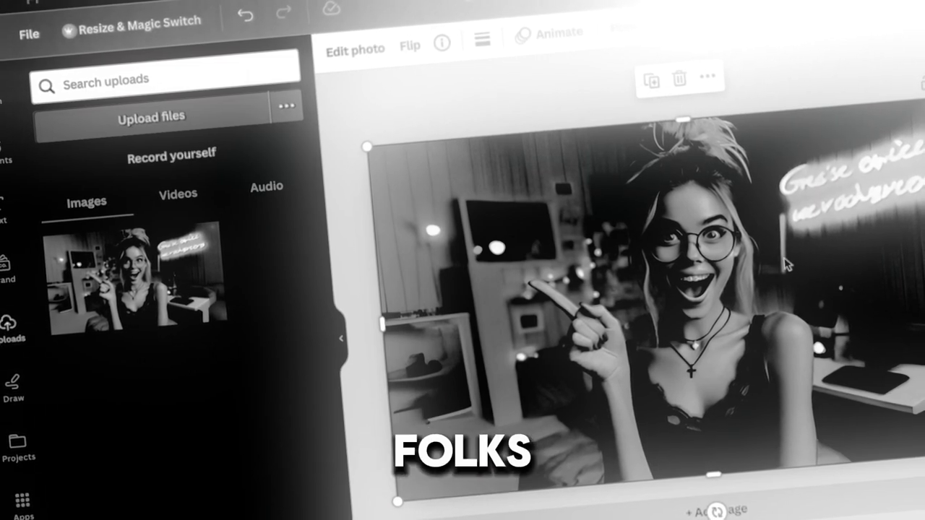
click(347, 54)
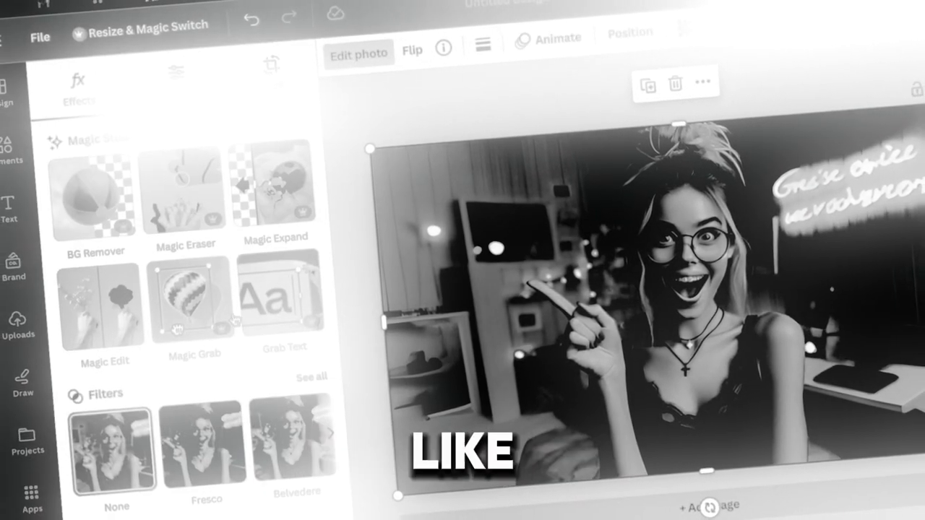